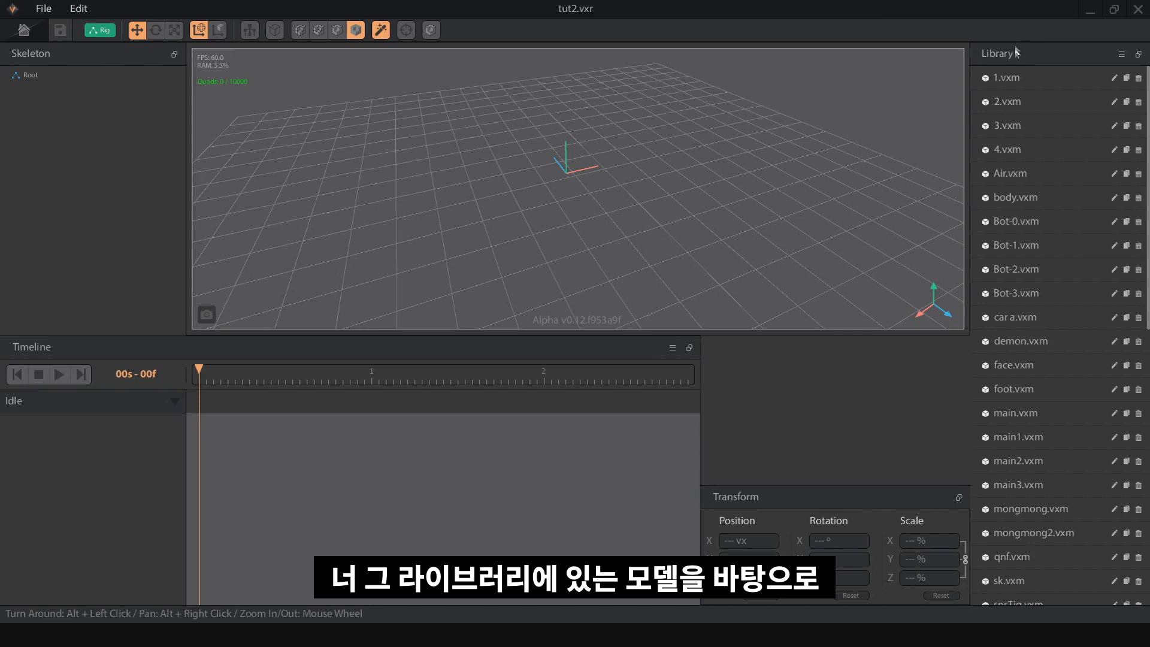
left_click(177, 402)
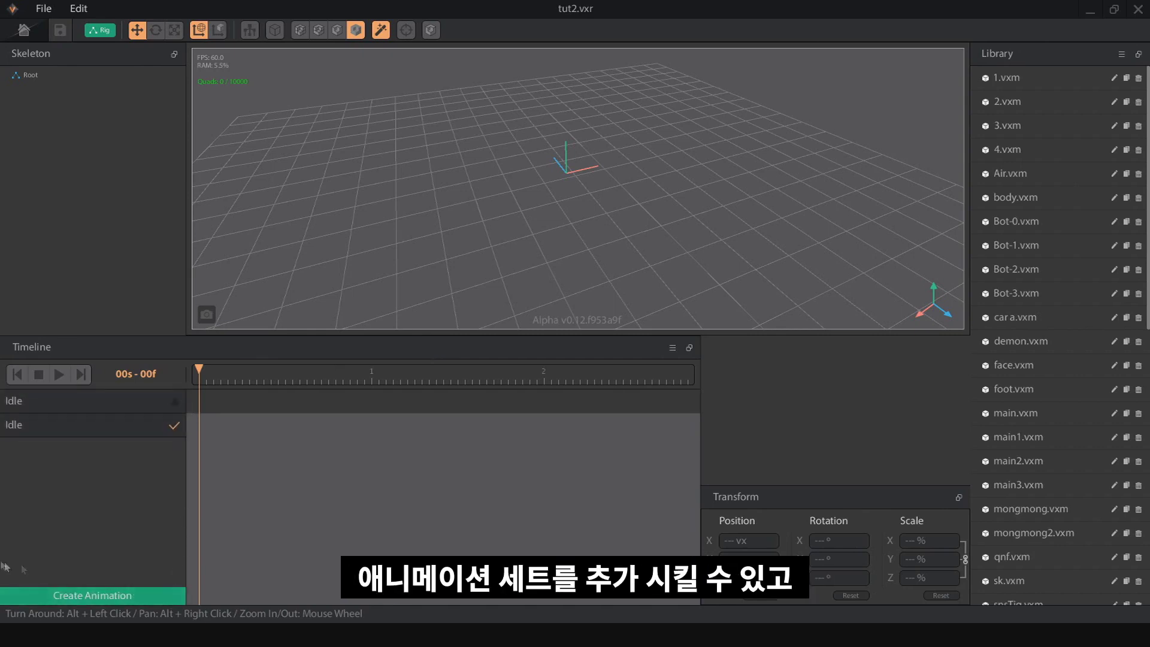
left_click(172, 407)
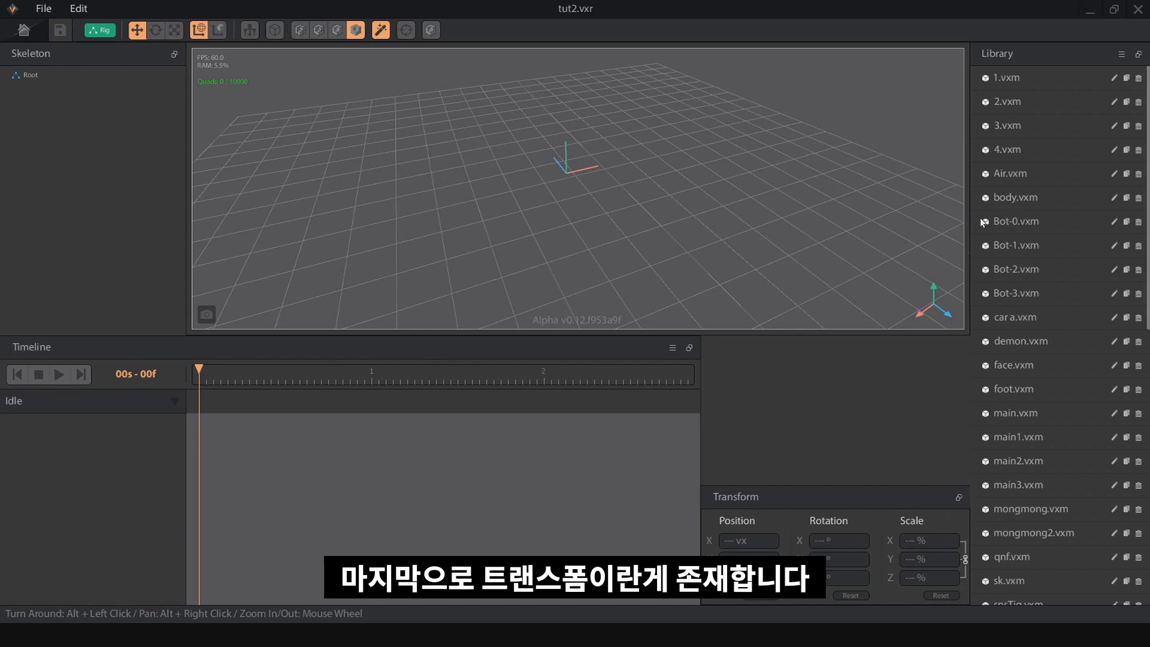
Create a new VXM model named box from the library
left_click(1120, 54)
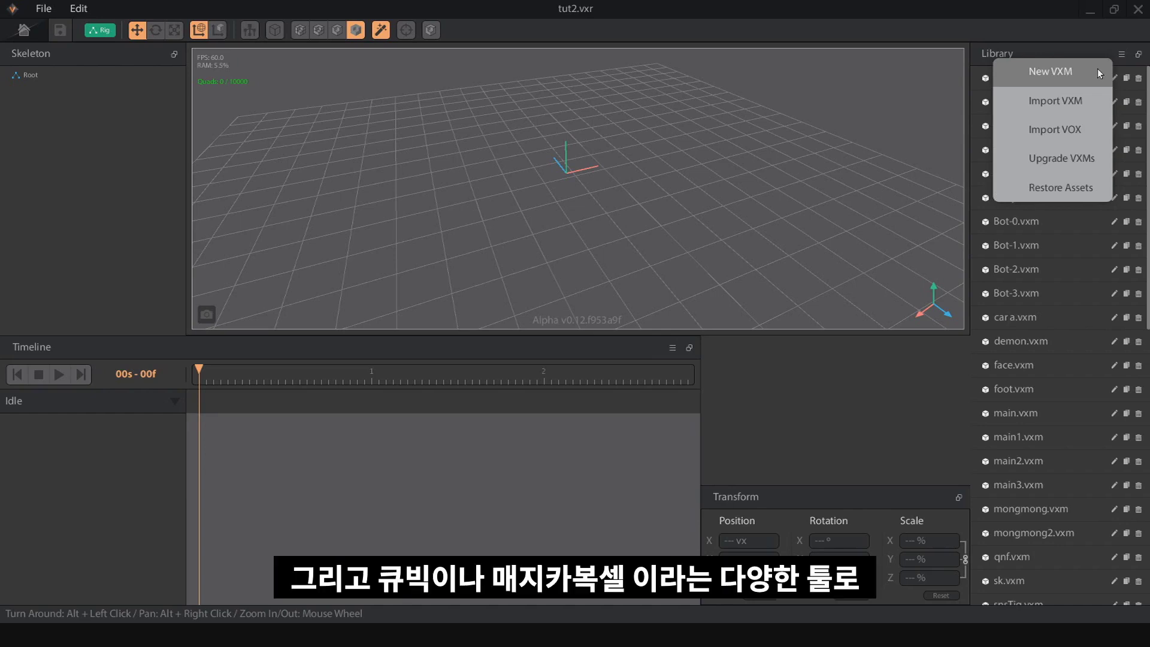
left_click(977, 213)
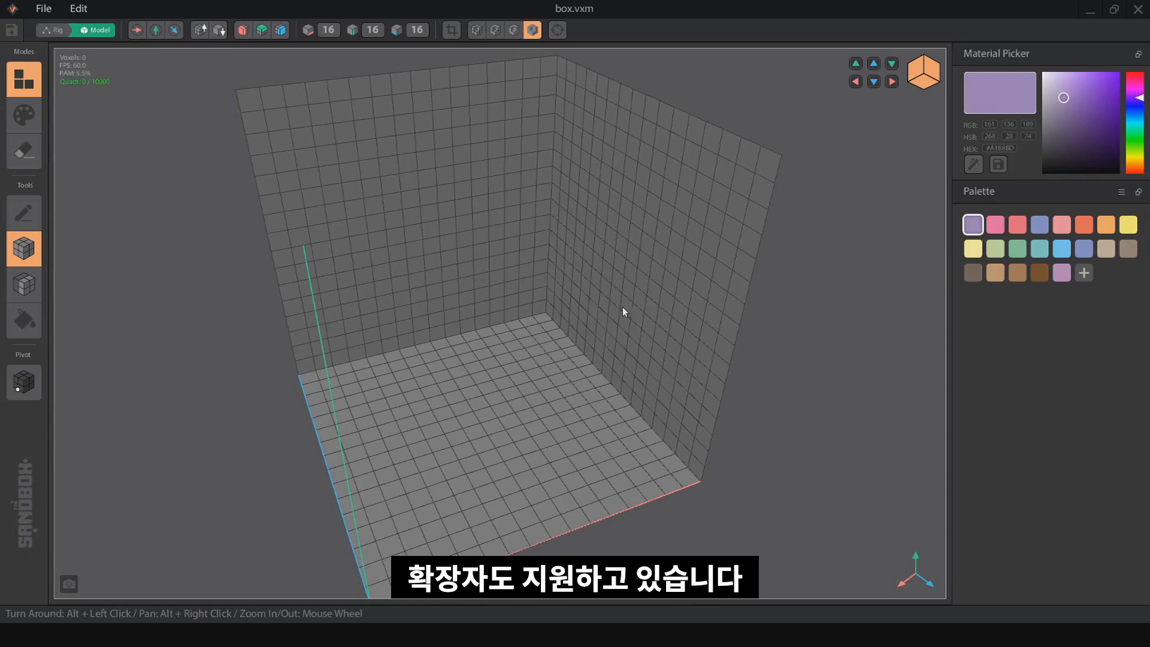
Fill a pink rectangle of about 9 by 11 voxels on the floor grid with the box tool
left_click(24, 284)
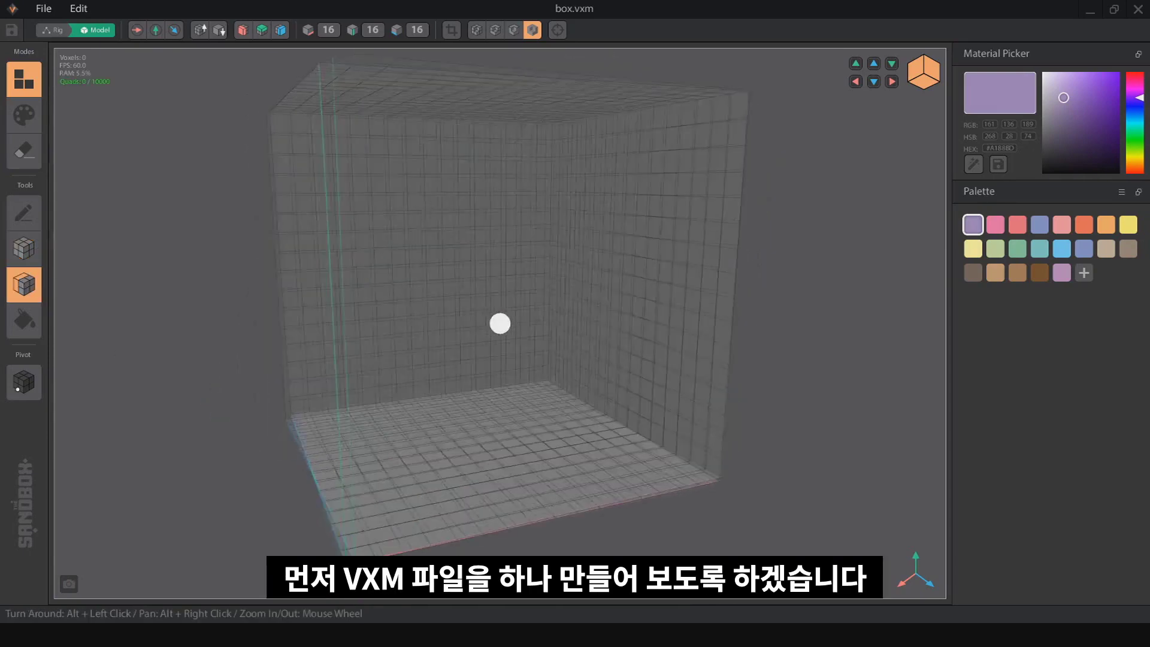
left_click(24, 320)
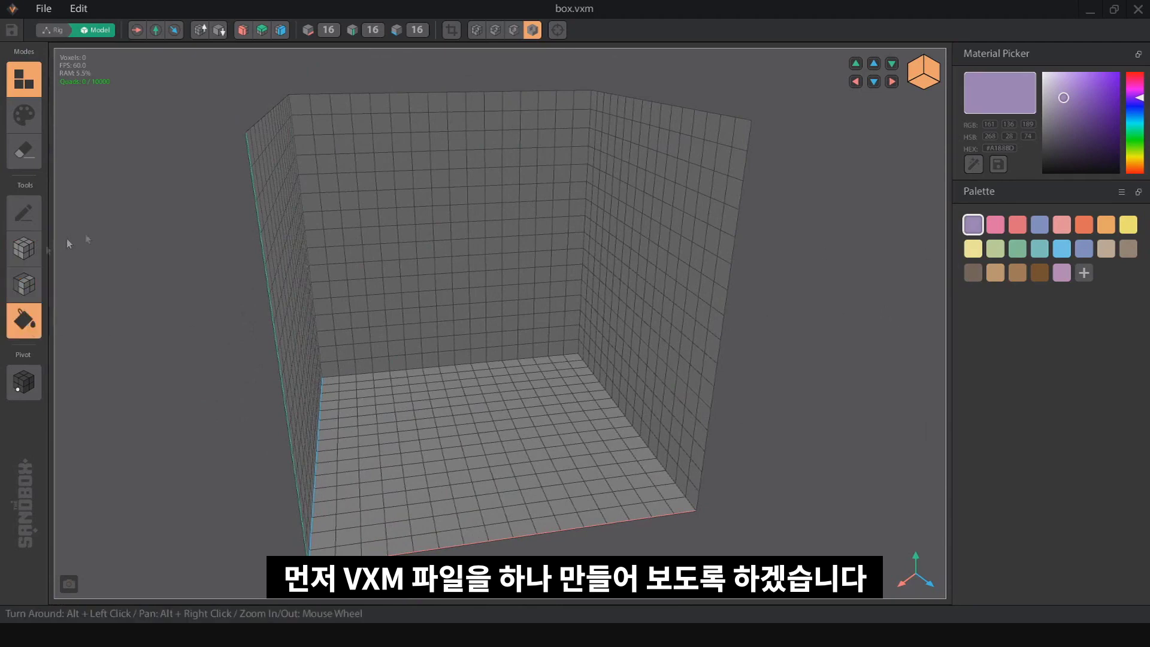
left_click(24, 248)
left_click(994, 224)
left_click(409, 392)
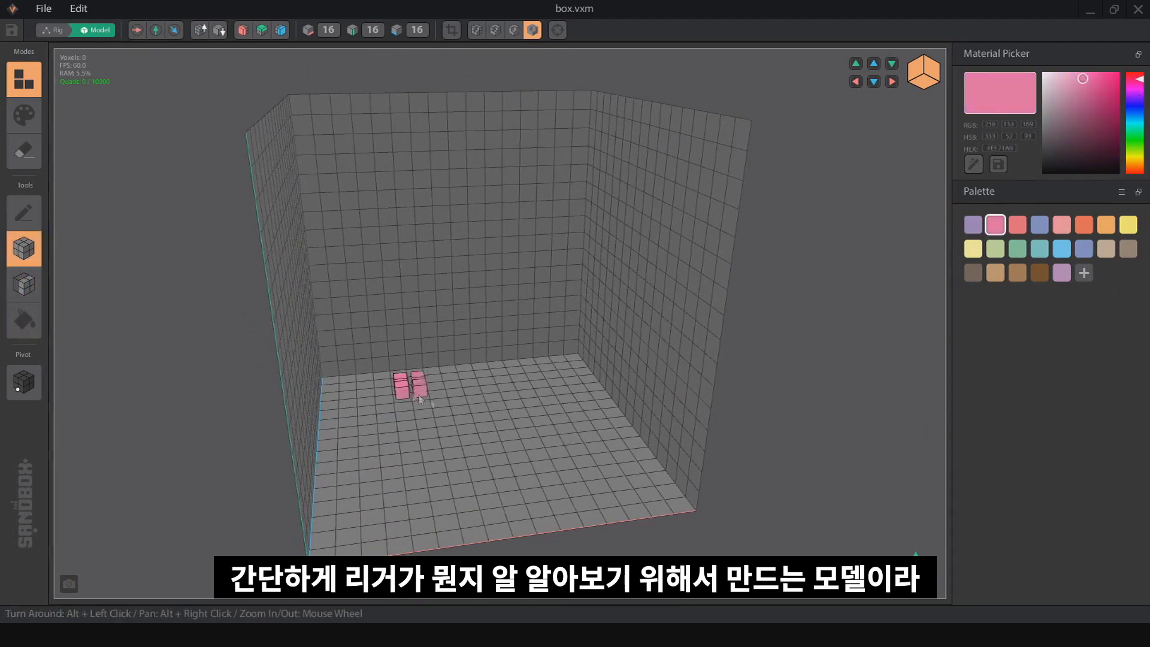
left_click_drag(411, 395, 593, 472)
Raise the pink rectangle into a block about 7 voxels high and crop the model volume to fit it
left_click(23, 284)
left_click_drag(490, 424, 513, 305)
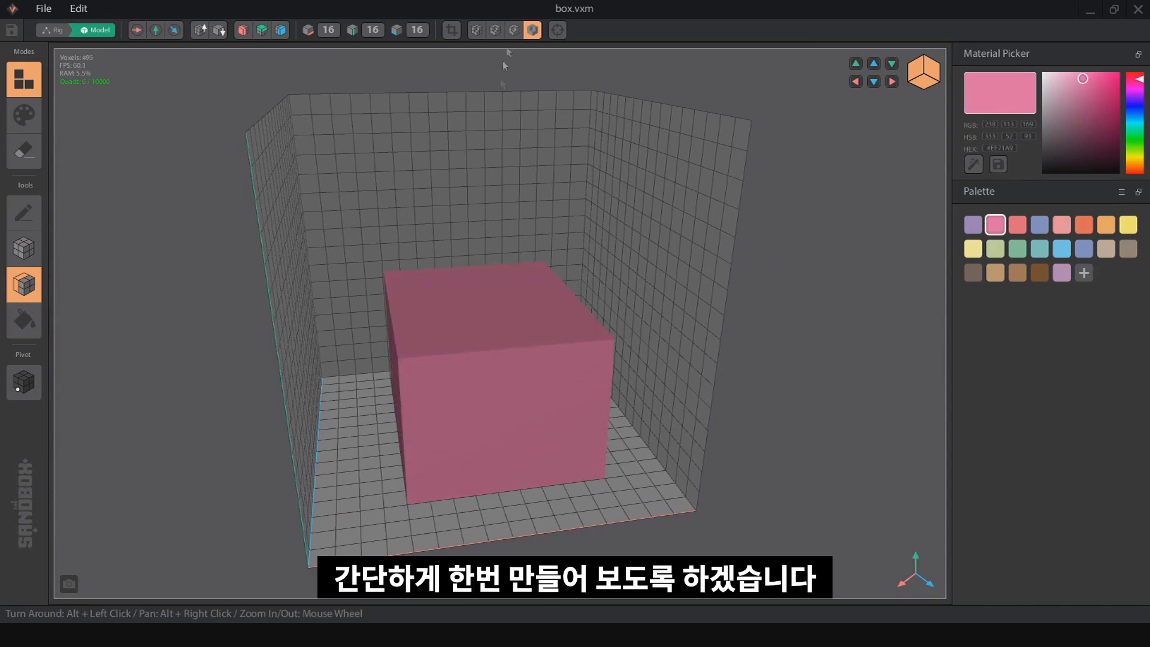
left_click(452, 30)
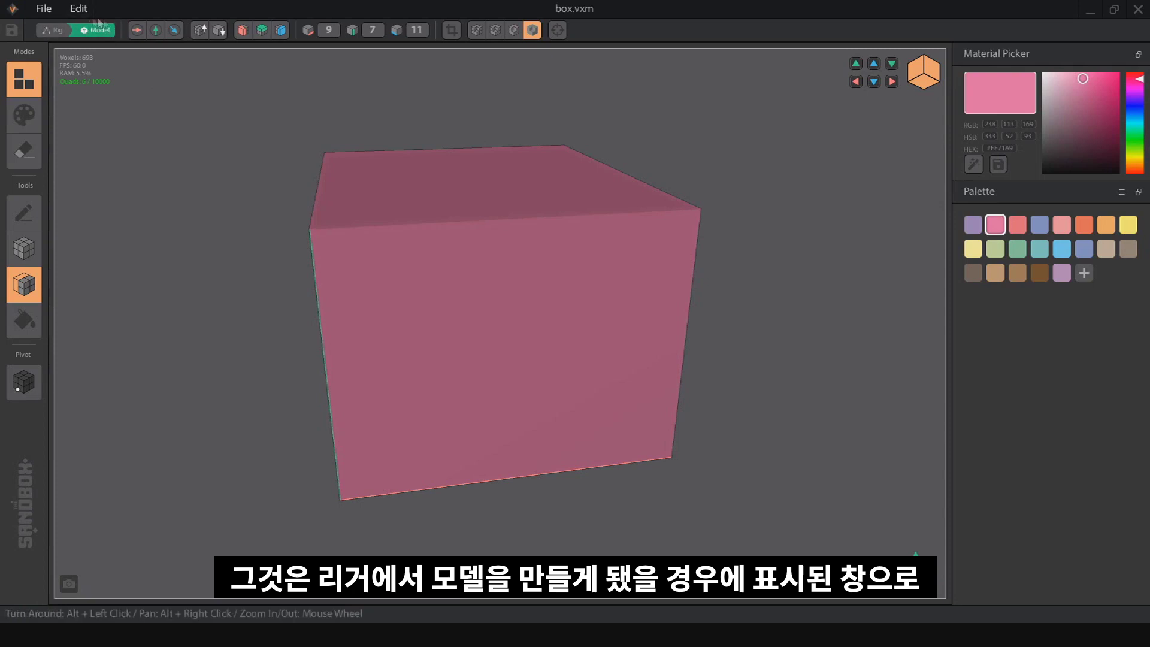
Save the changes to box.vxm and return to the rig
left_click(52, 32)
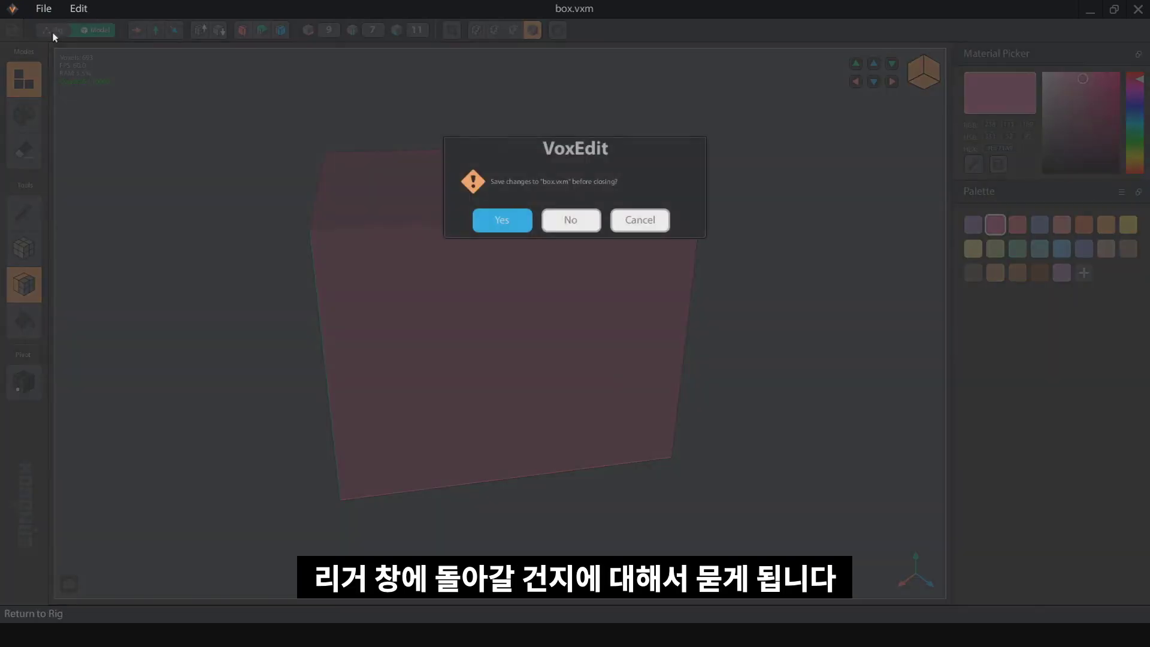
left_click(502, 220)
Switch the library to grid view and locate the pink box model at its end
scroll(1037, 290, "down", 10)
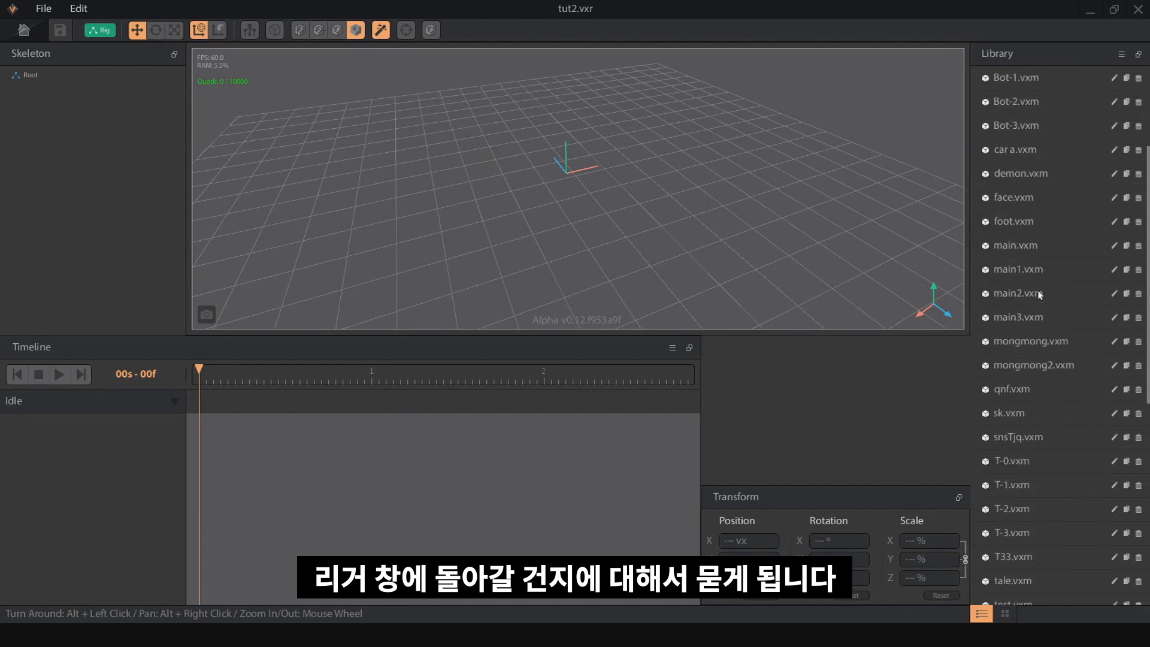
scroll(1036, 288, "down", 3)
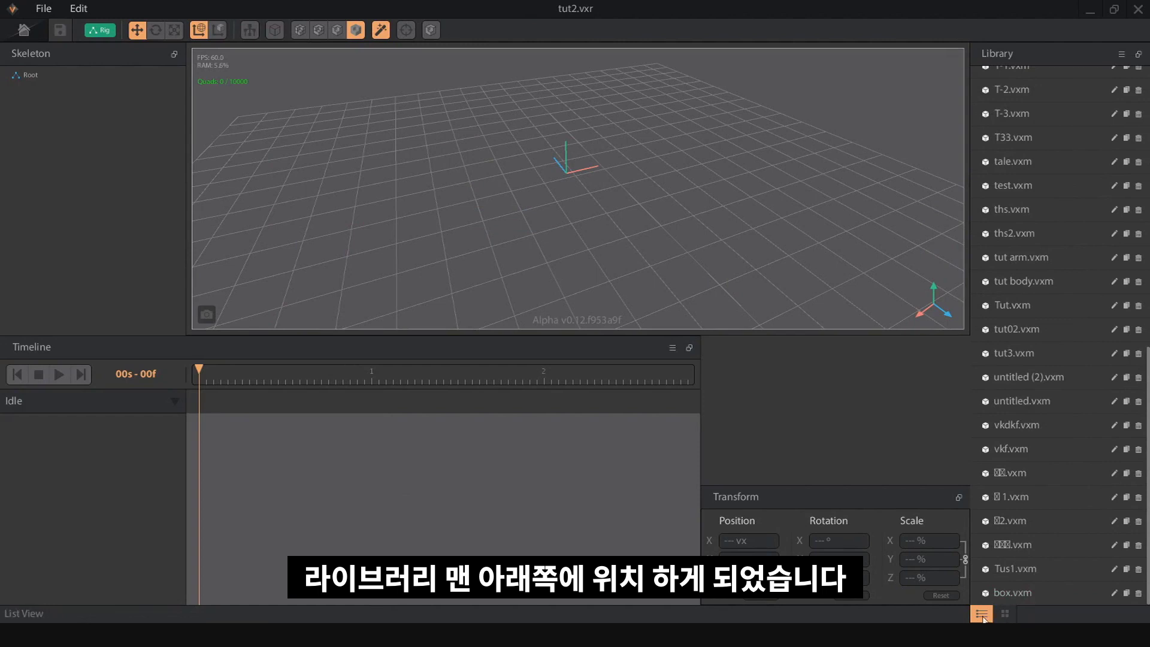
left_click(1004, 613)
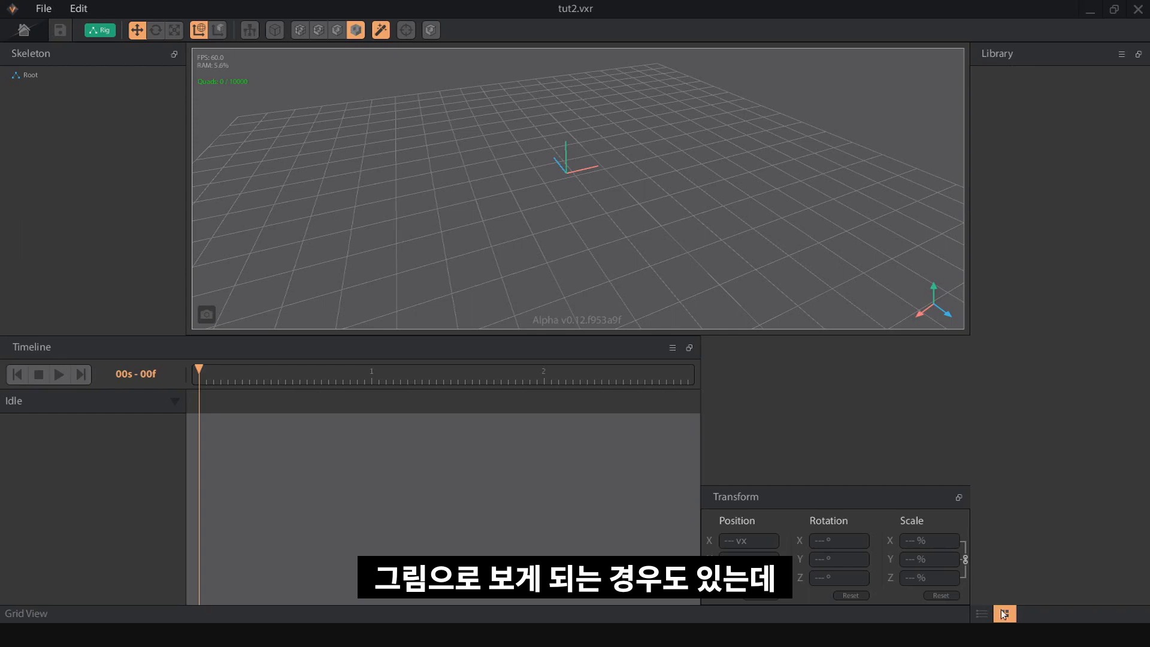
left_click(1121, 55)
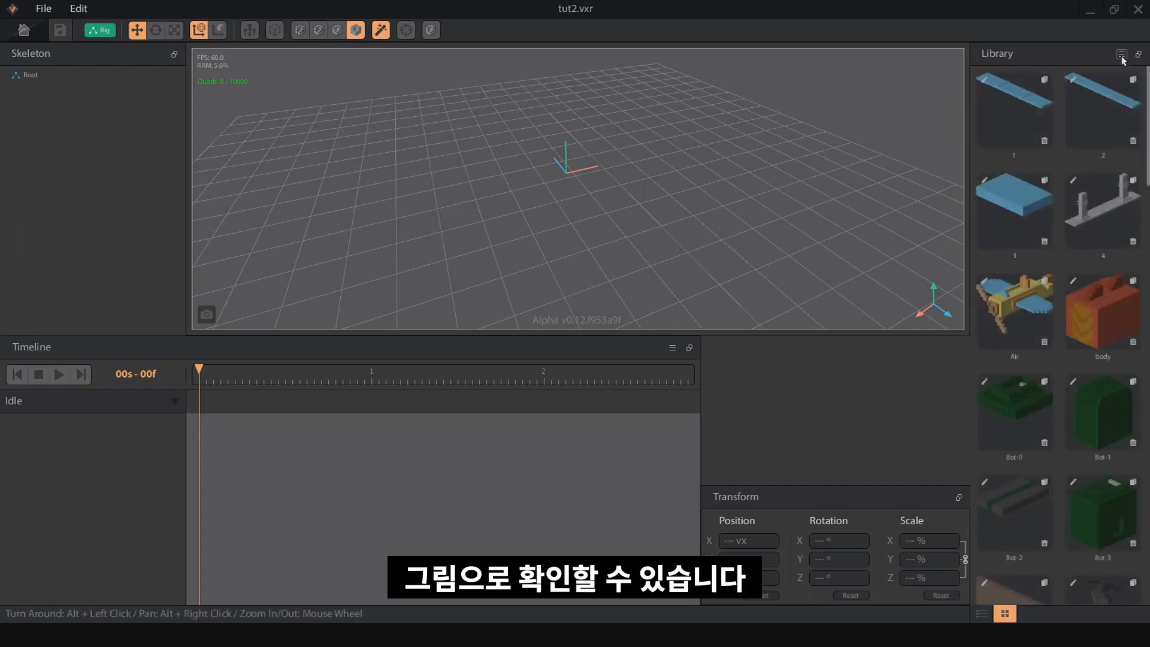
scroll(1075, 267, "down", 20)
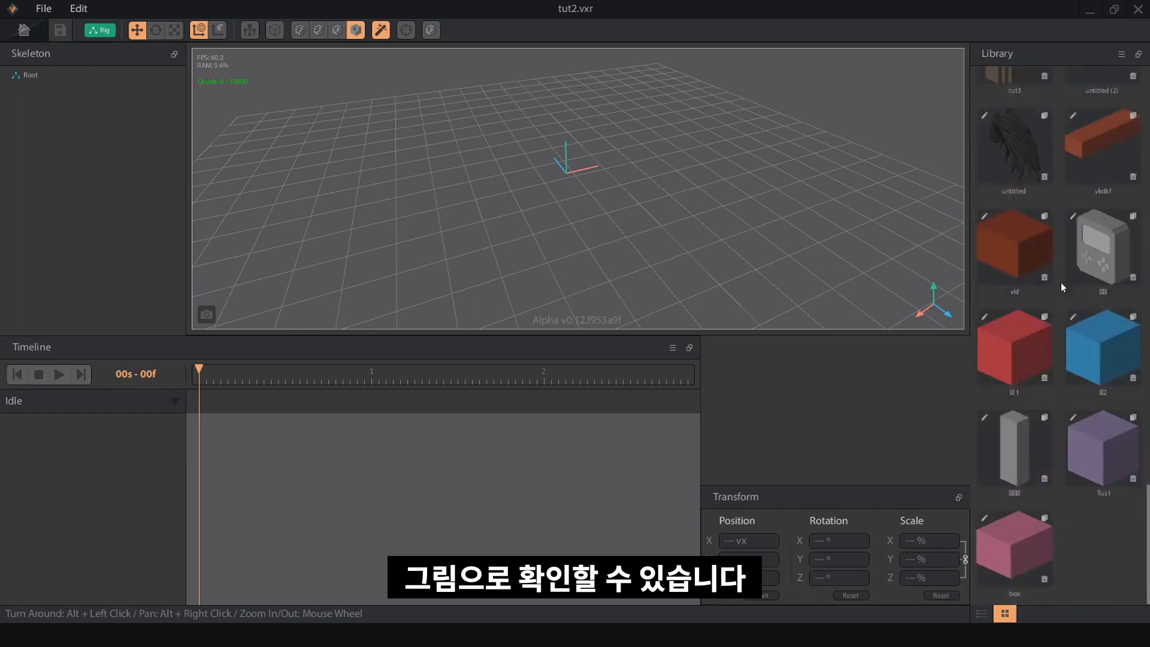
Try to attach the box model directly to the Root node of the skeleton
right_click(31, 78)
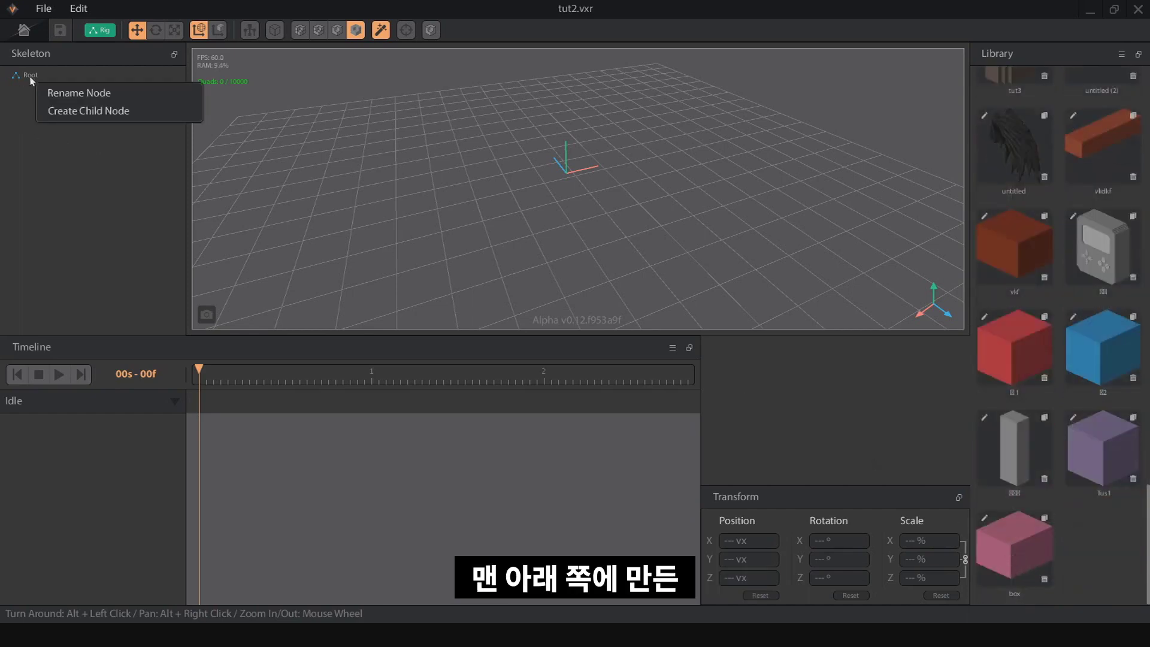
left_click(33, 79)
left_click_drag(1007, 542, 27, 80)
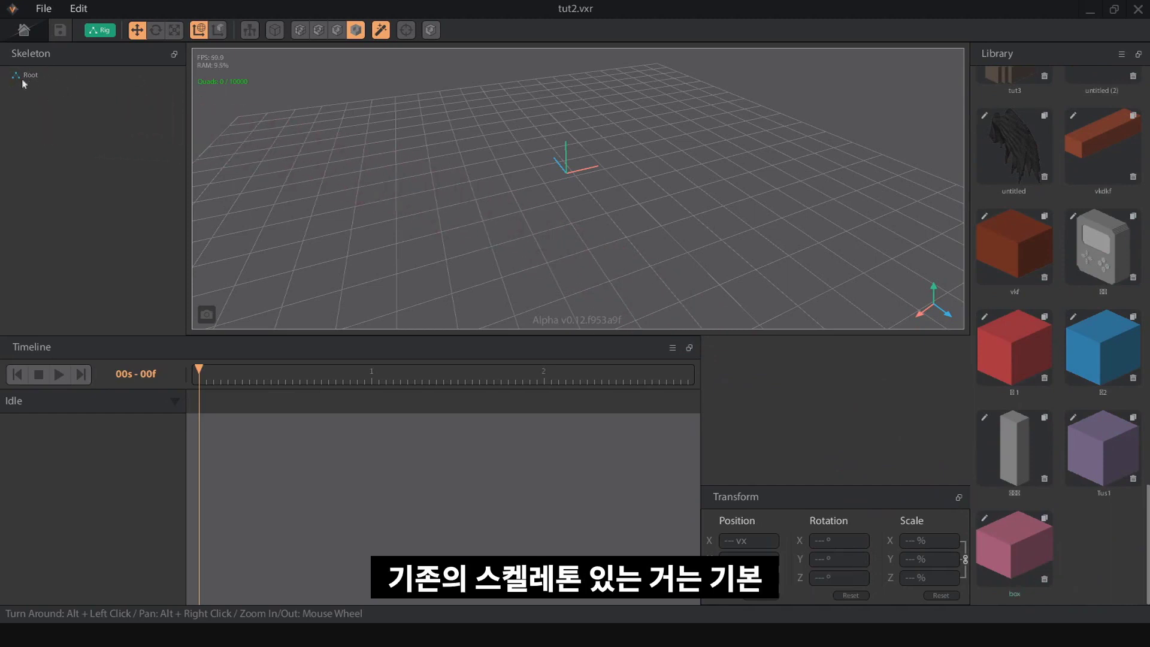
Create a child node named main under the Root node of the skeleton
right_click(27, 80)
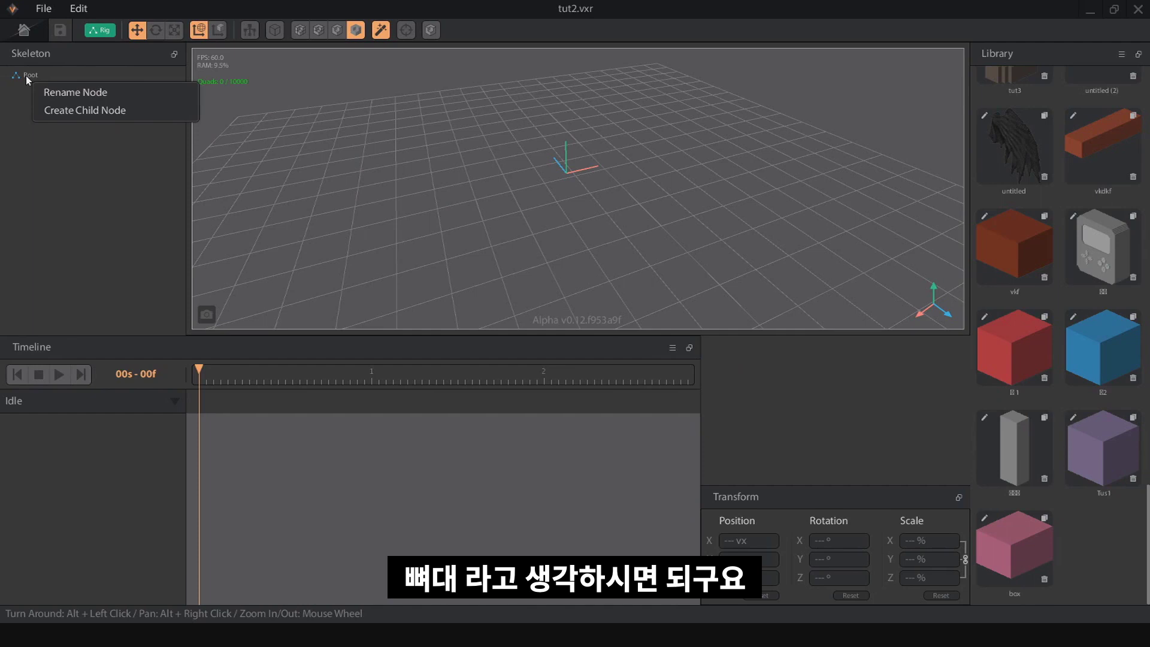
left_click(75, 114)
type("a")
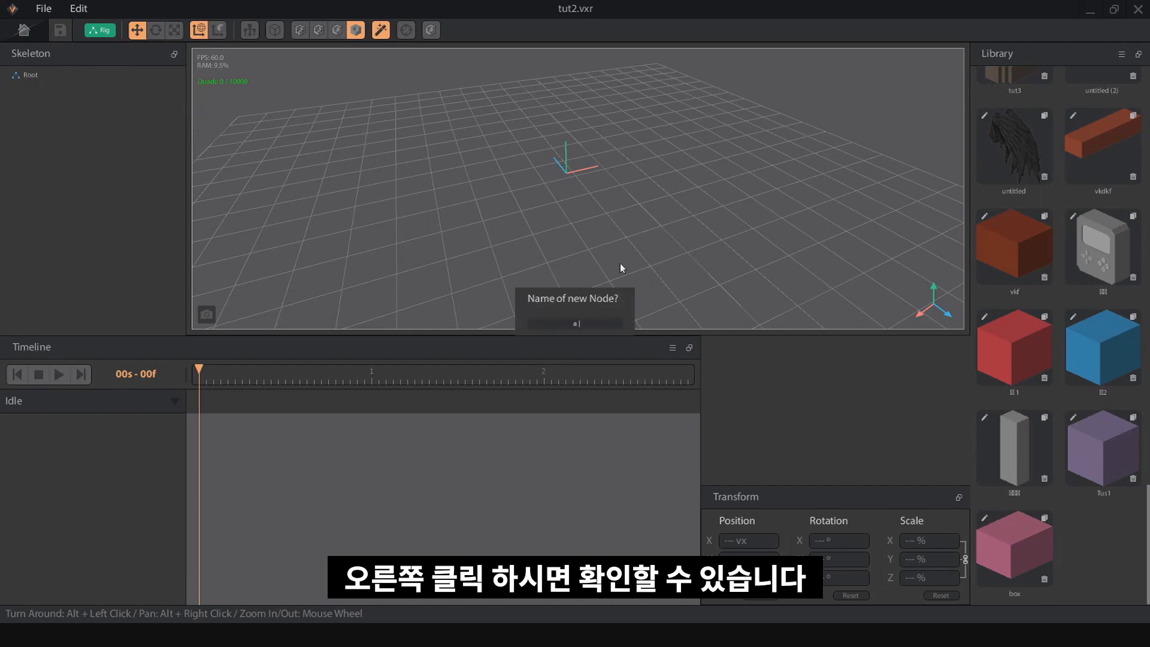
type("Main")
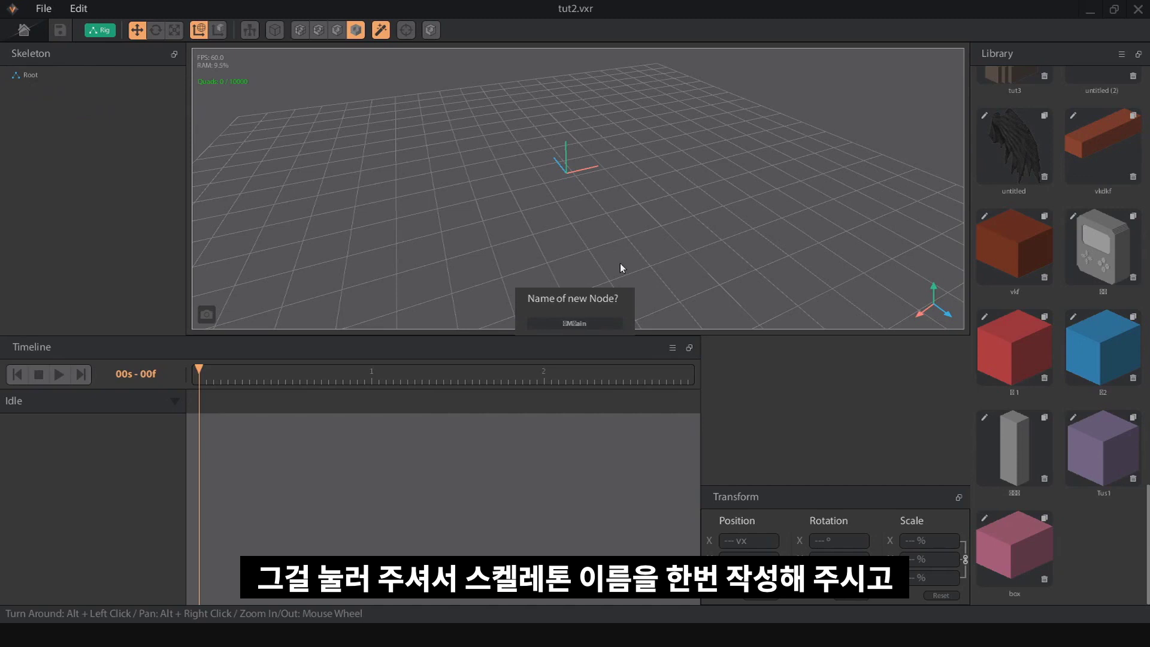
key("BackSpace")
key("BackSpace")
key("BackSpace")
key("BackSpace")
key("BackSpace")
type("main")
key("Return")
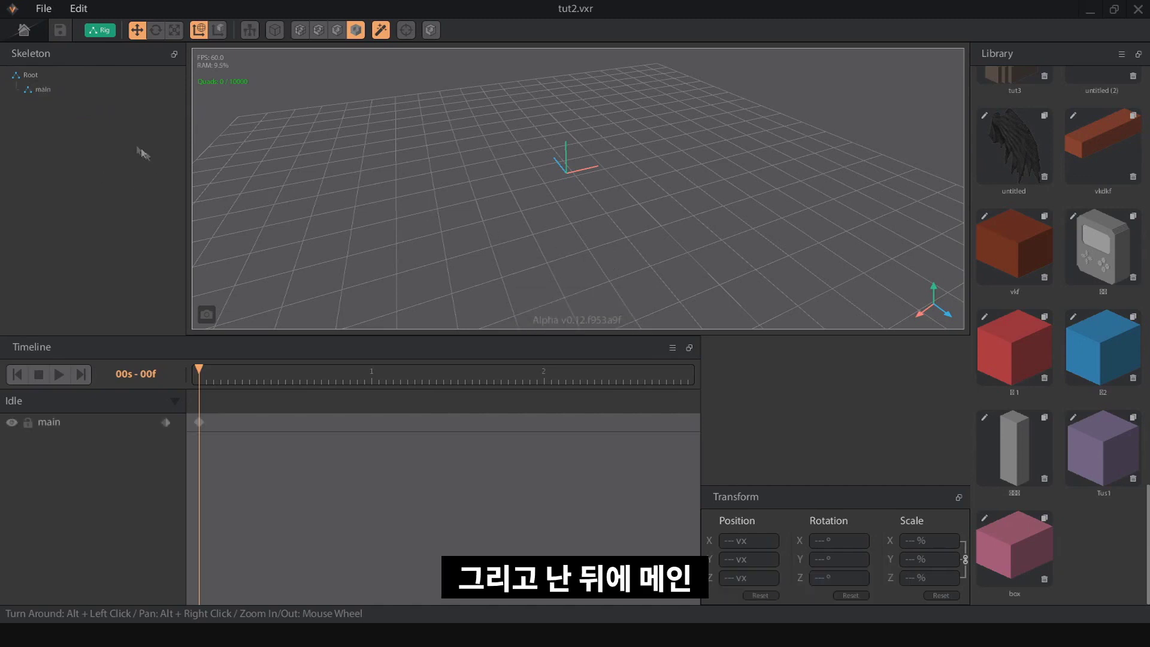
Assign the box model from the library to the main node
left_click_drag(1021, 543, 46, 94)
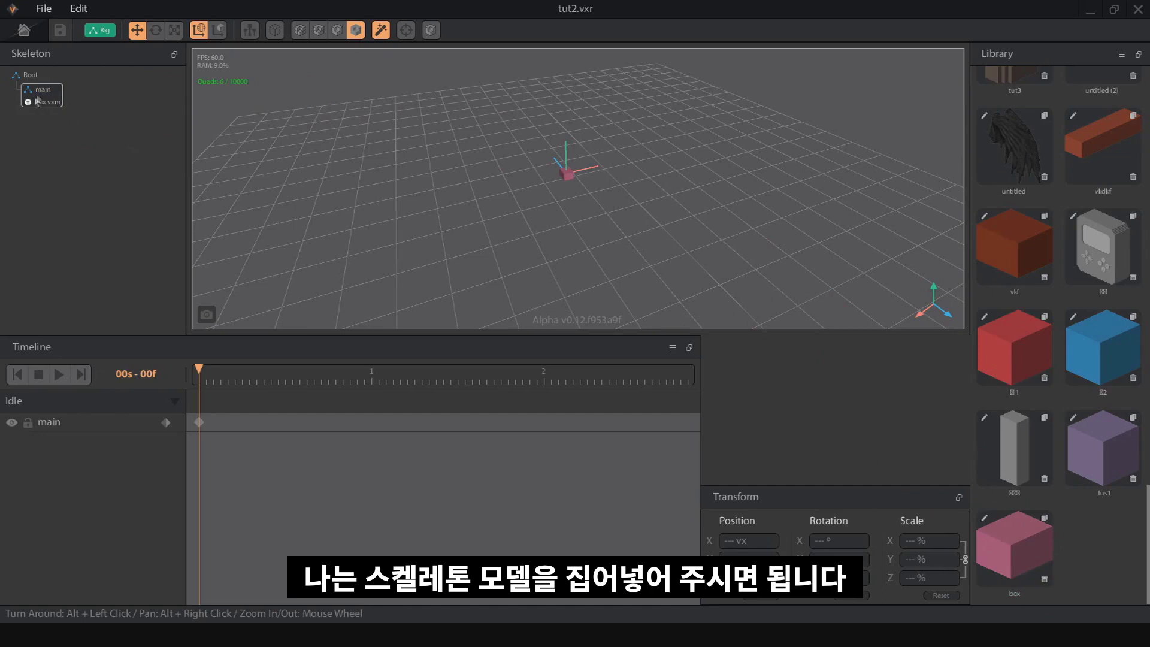
left_click_drag(593, 198, 563, 181, "alt")
scroll(563, 181, "down", 5)
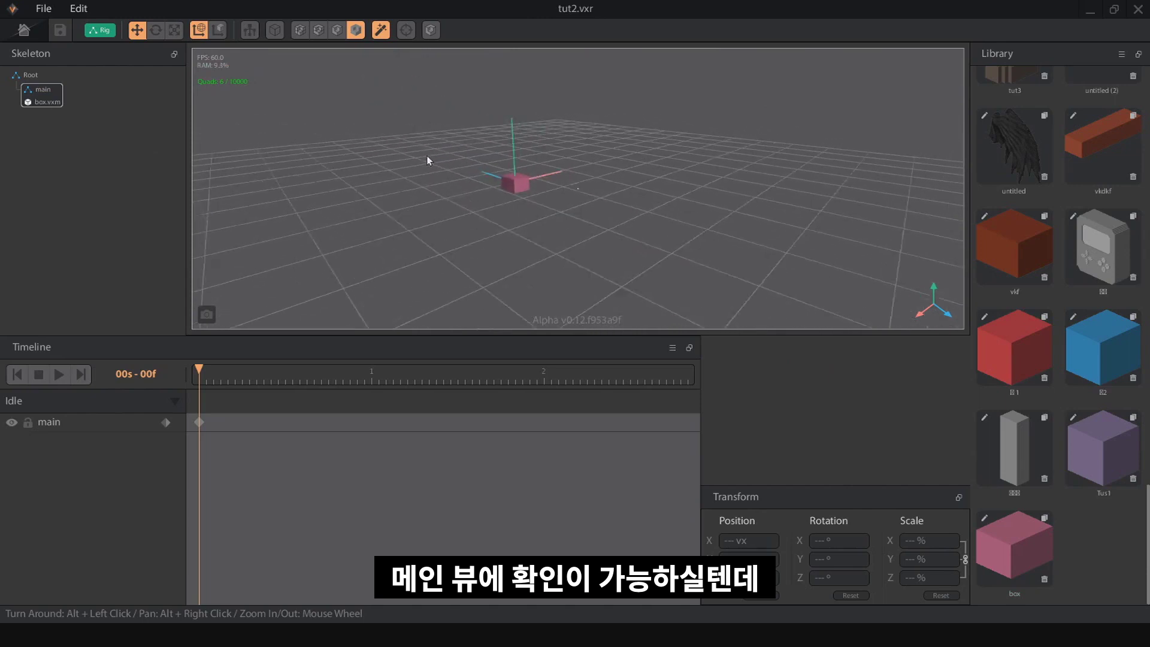
scroll(426, 156, "up", 5)
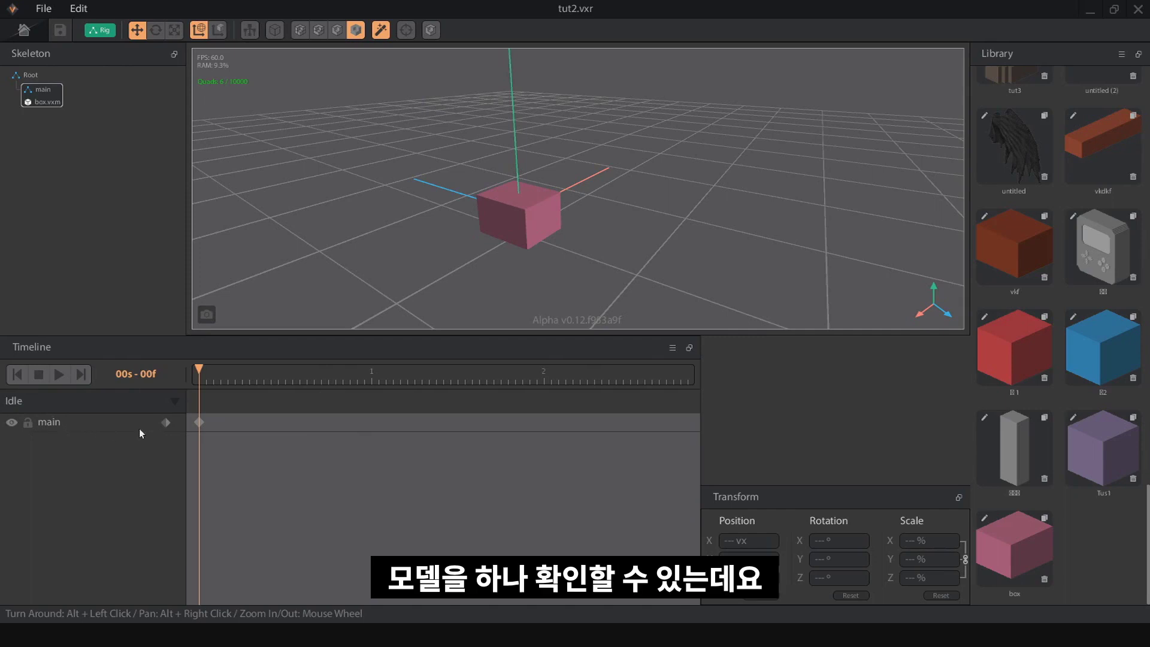
scroll(449, 254, "down", 3)
scroll(449, 254, "up", 2)
left_click_drag(451, 253, 480, 258, "alt")
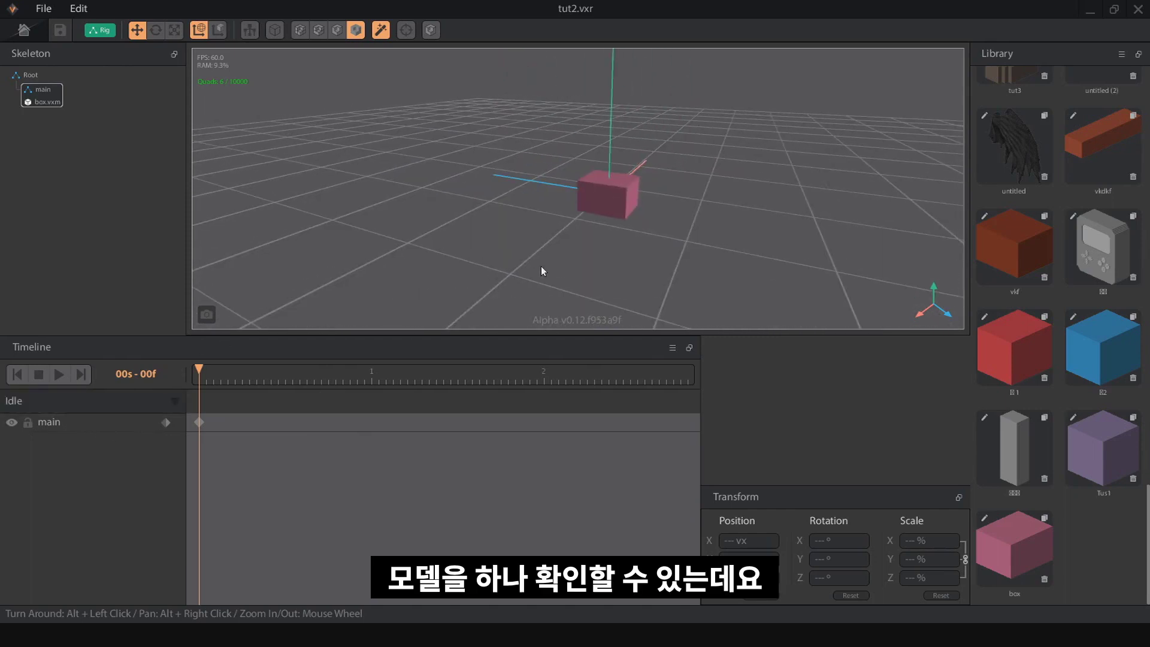
Move the box about 40 vx along the Z axis at 1 second in the Idle animation to keyframe its position
left_click(613, 204)
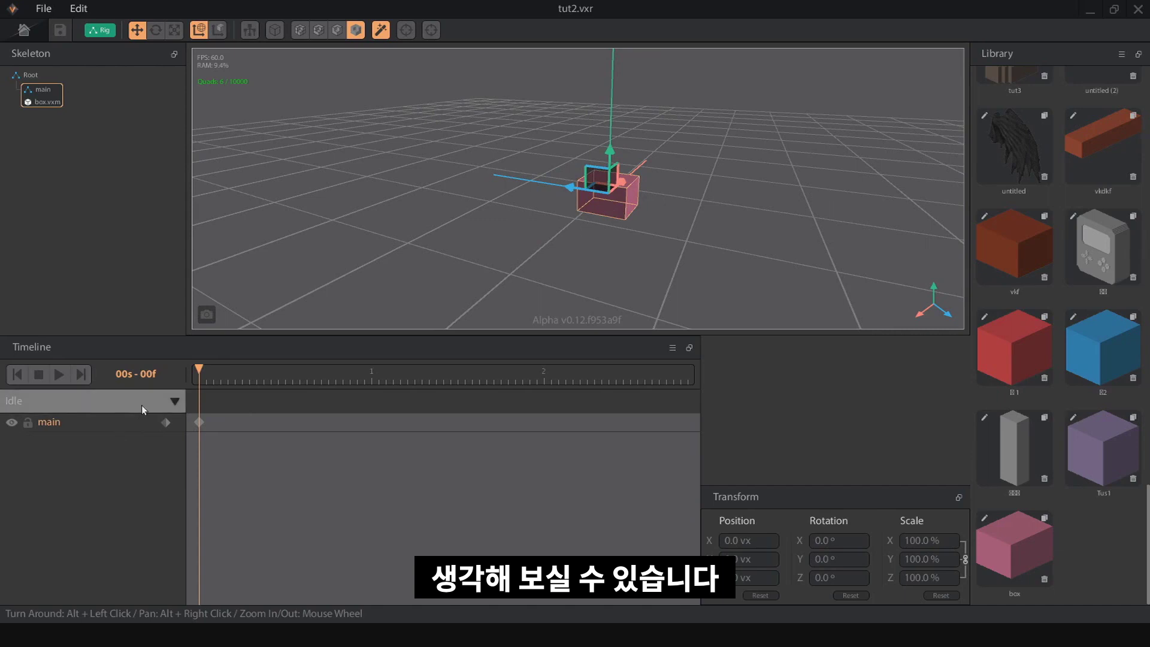
left_click(373, 379)
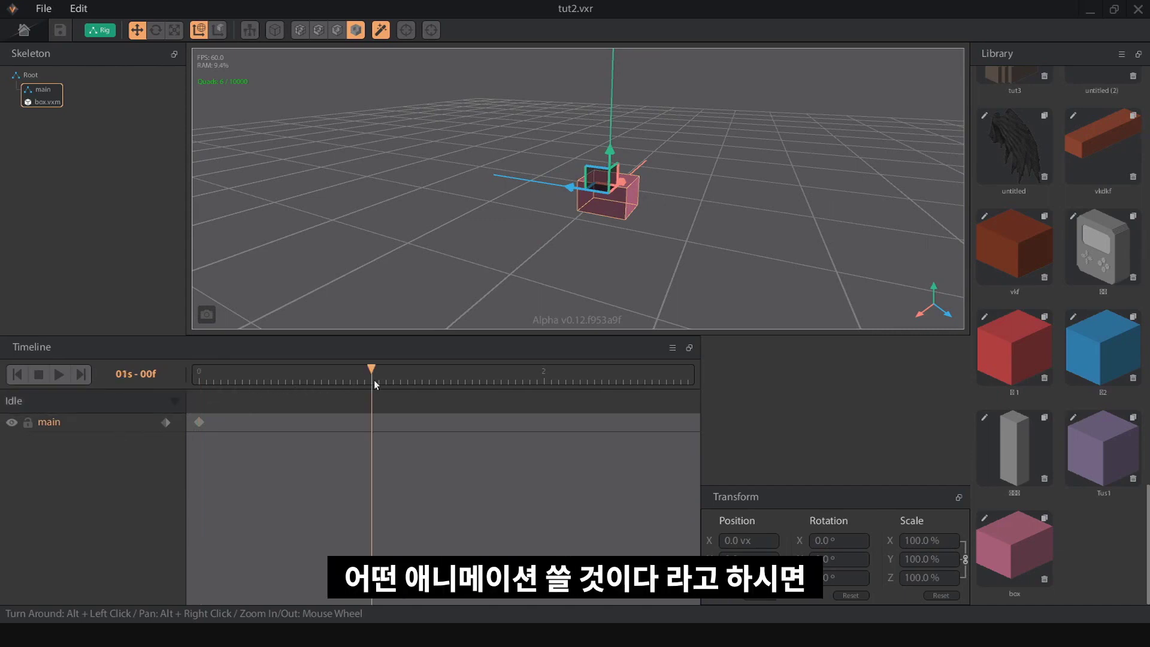
left_click_drag(569, 190, 446, 168)
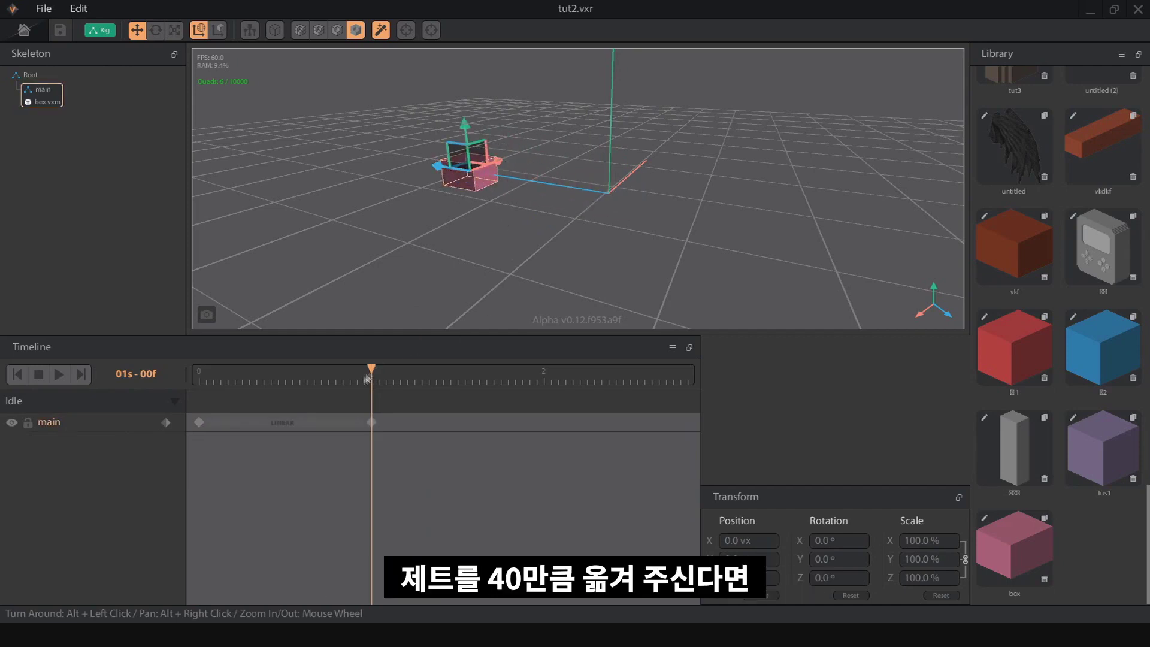
Play the Idle animation from the start to check the box's movement, stop it and return to 0 seconds
left_click(199, 376)
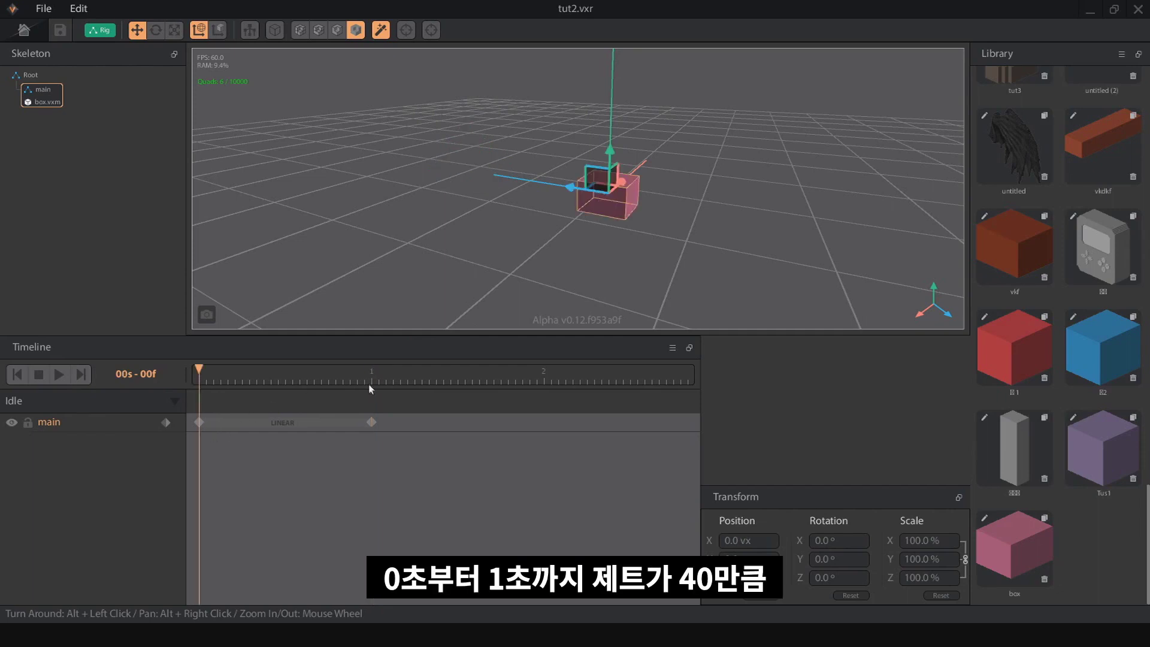
mouse_move(199, 370)
left_mouse_down()
mouse_move(371, 375)
mouse_move(199, 374)
left_mouse_up()
left_click(486, 230)
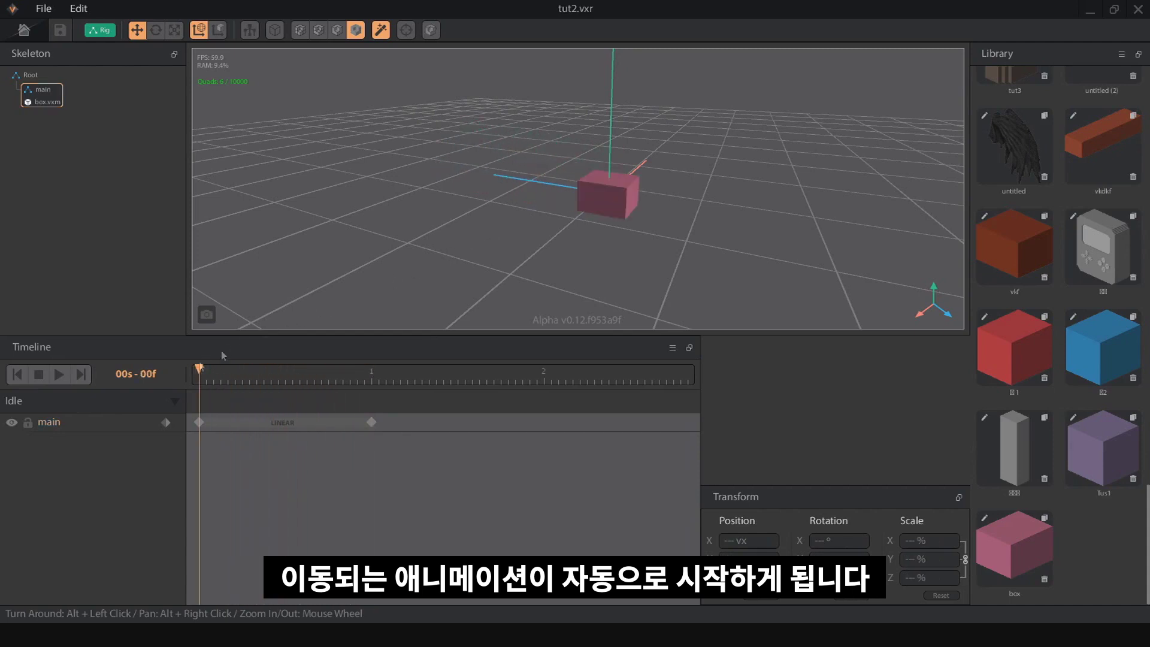
left_click(59, 374)
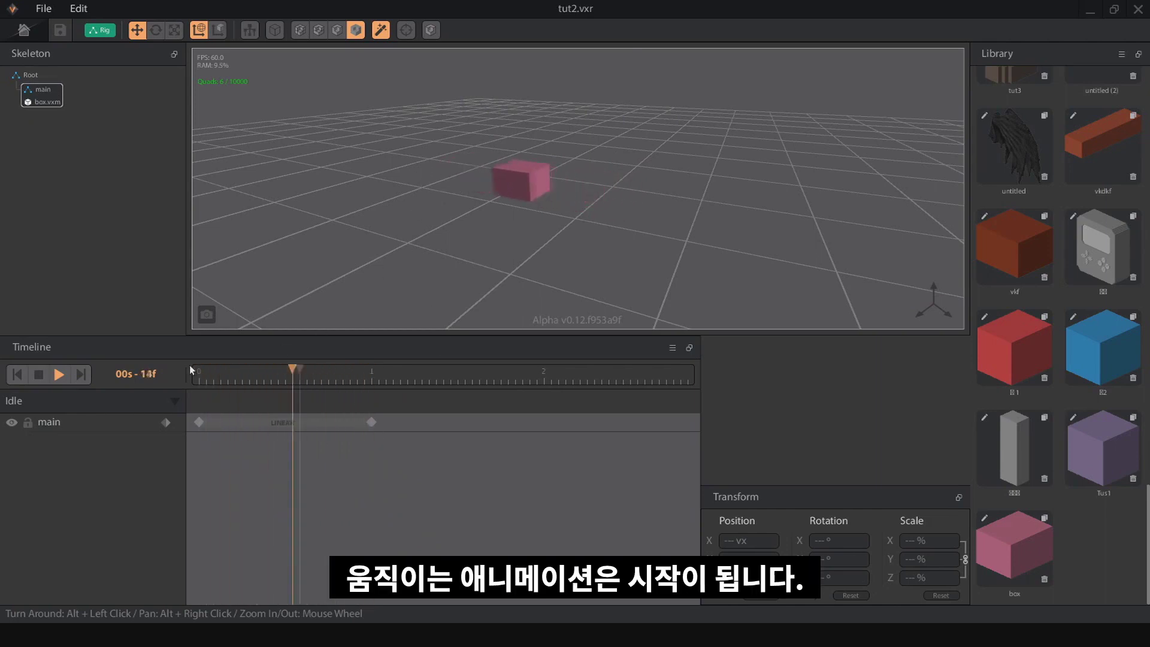
left_click(38, 374)
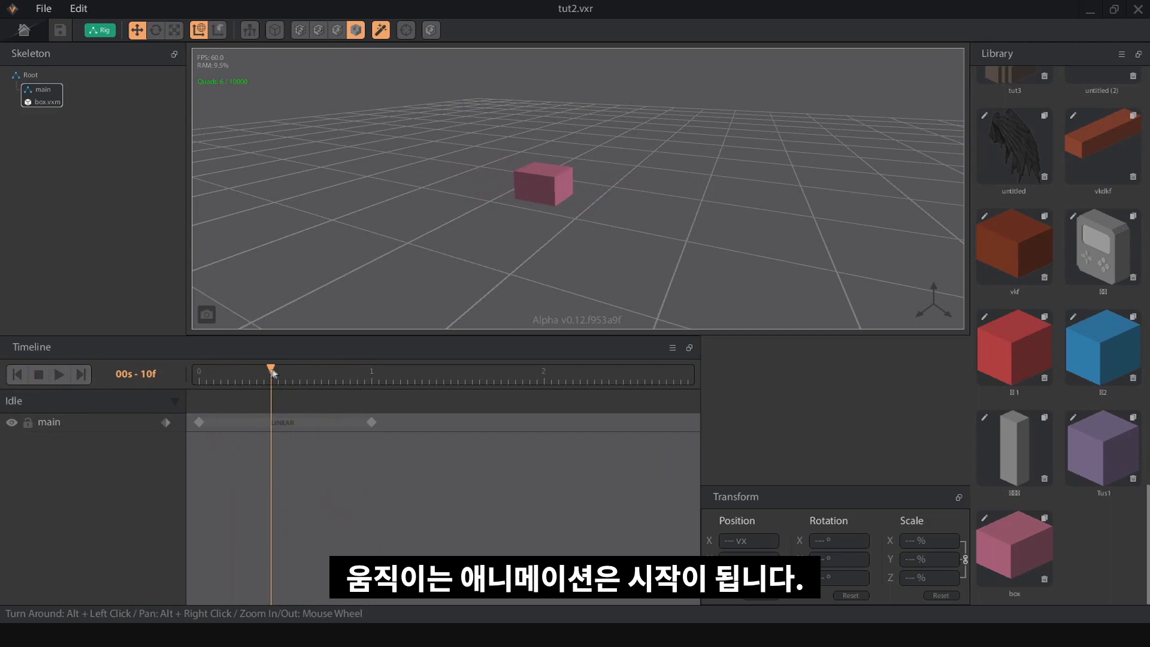
left_click_drag(275, 372, 169, 367)
Shrink the box uniformly to about 10 % scale at 0 seconds and go to the 1-second keyframe to compare
scroll(653, 213, "up", 2)
left_click(654, 213)
left_click_drag(654, 213, 703, 220, "alt")
left_click(703, 220)
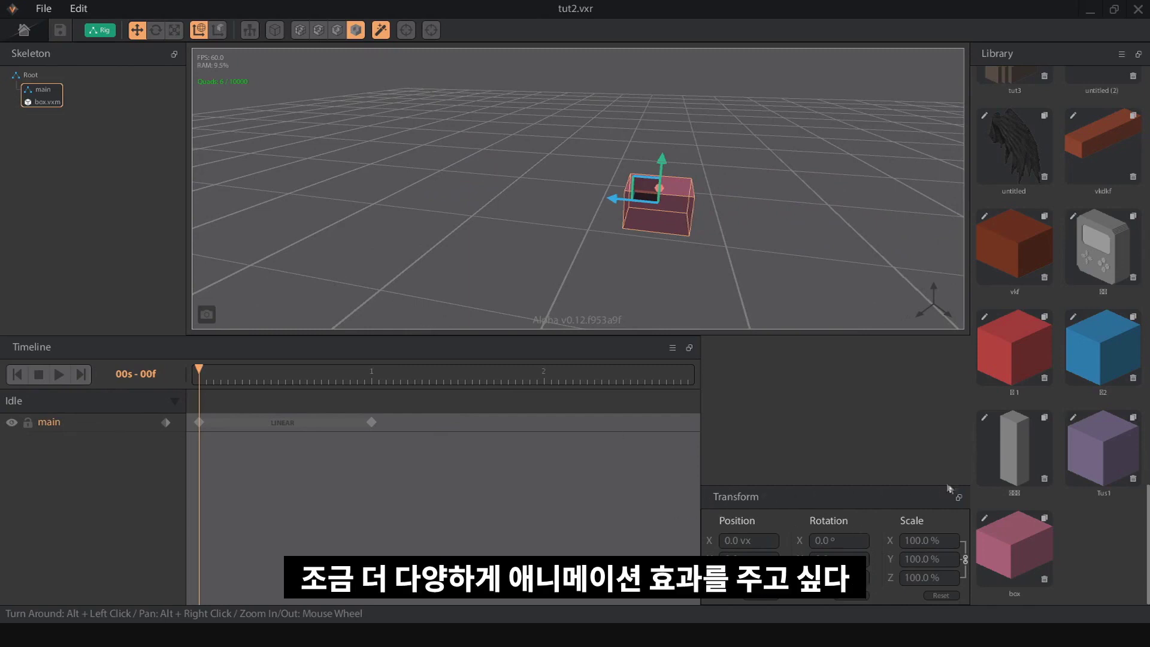
left_click(927, 542)
left_click_drag(937, 549, 710, 328)
left_click(729, 293)
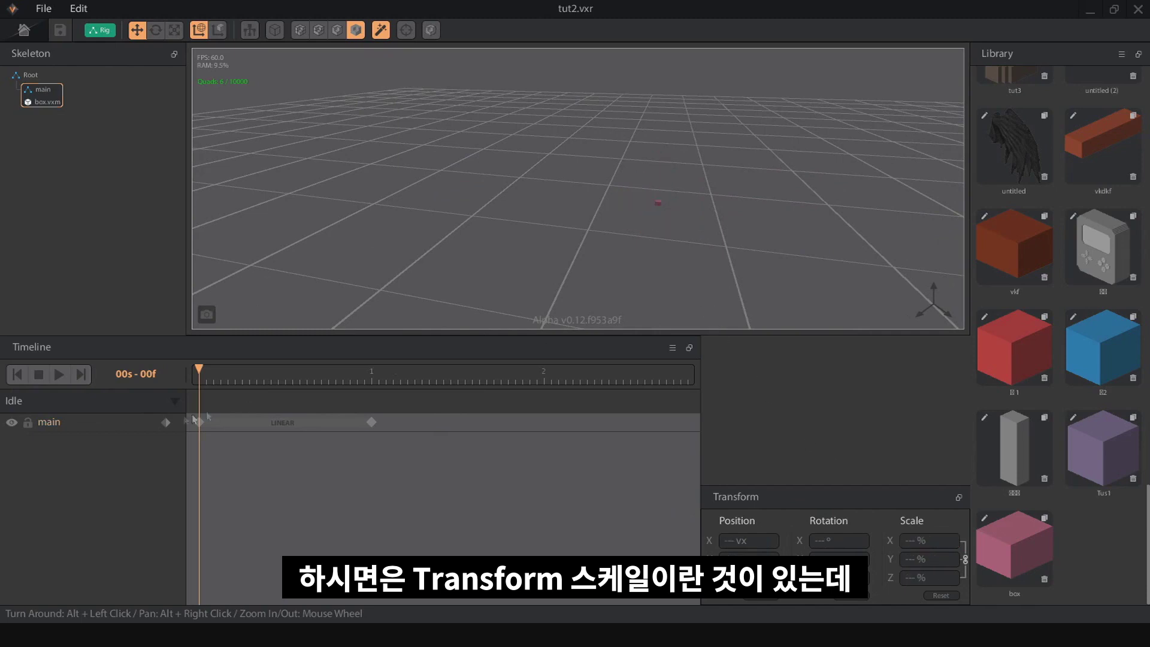
left_click(368, 422)
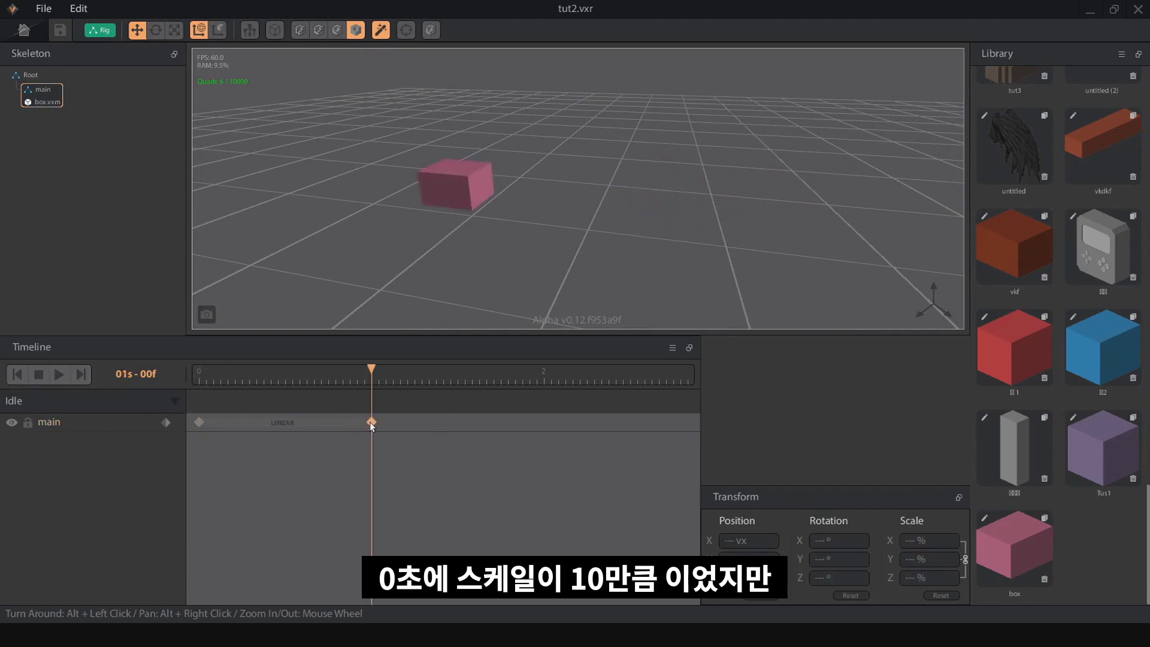
Scrub and play the Idle animation between 0 and 1 second to check the box's combined growth and movement
left_click(202, 381)
left_click_drag(202, 381, 371, 369)
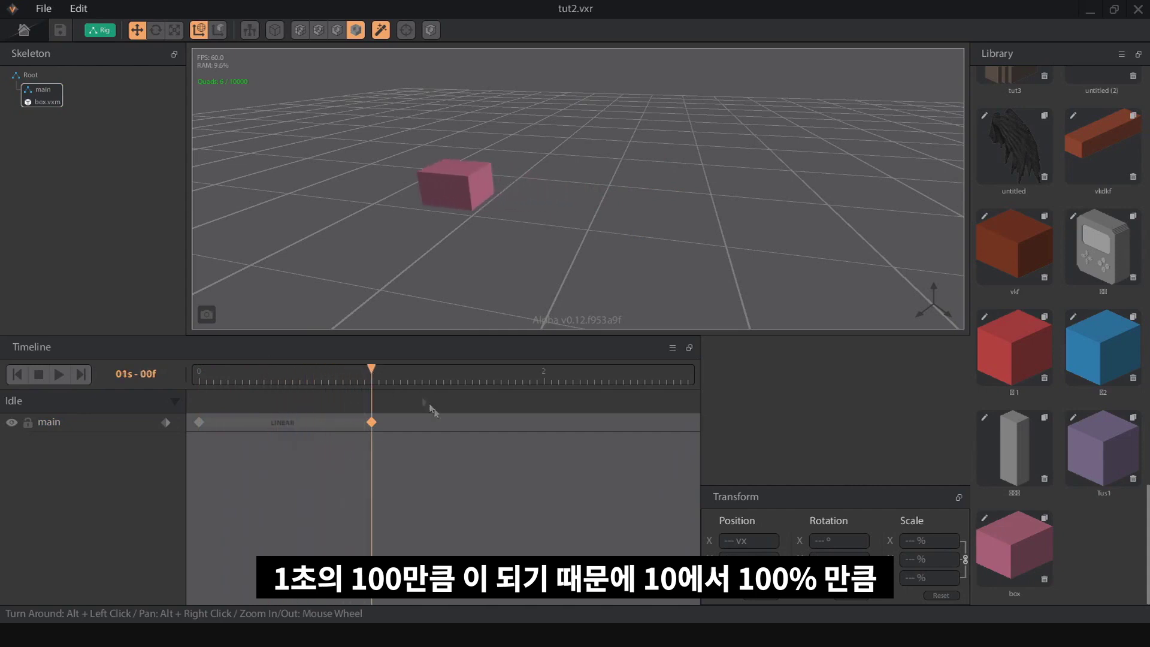
left_click(58, 381)
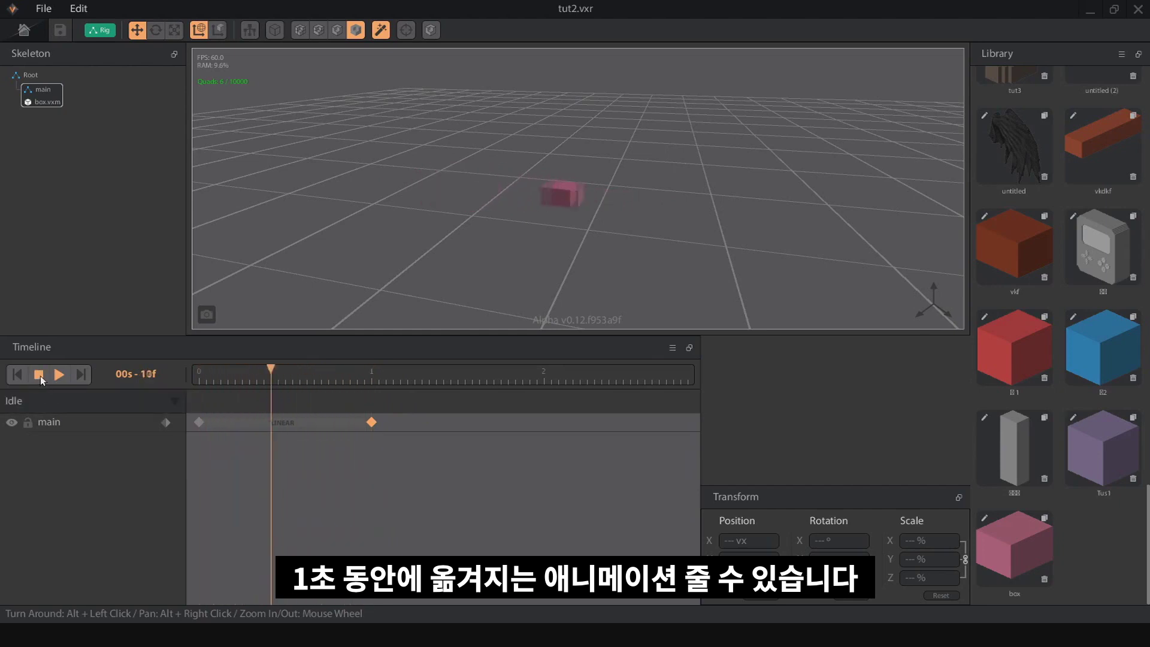
left_click(39, 375)
left_click(17, 374)
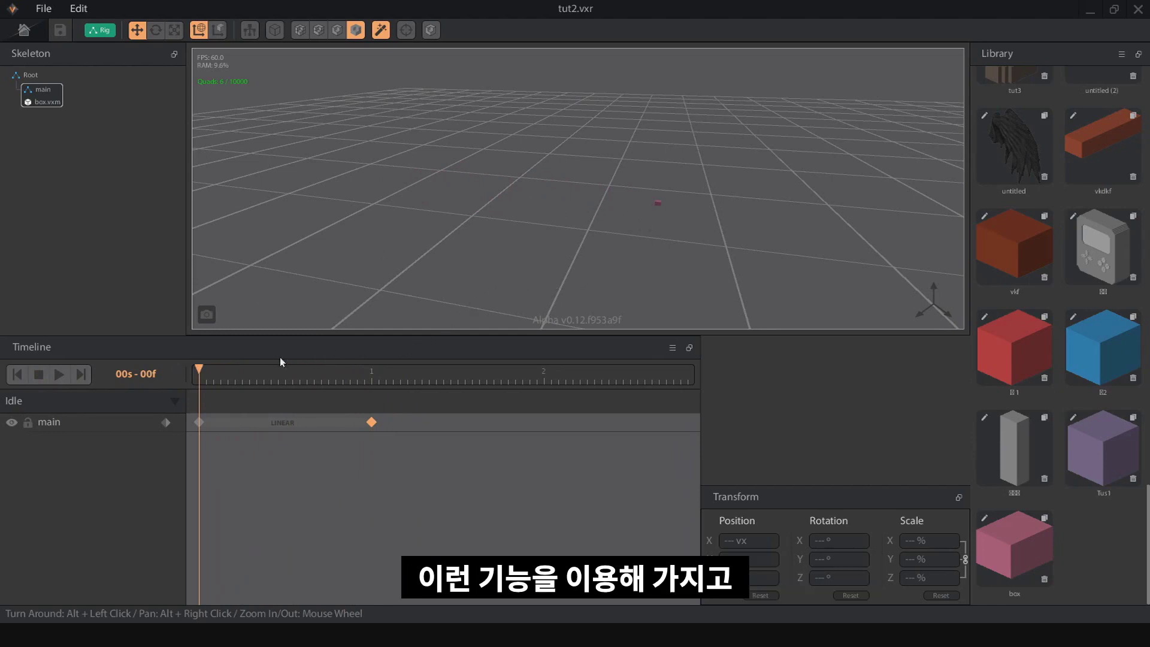
left_click_drag(194, 377, 372, 381)
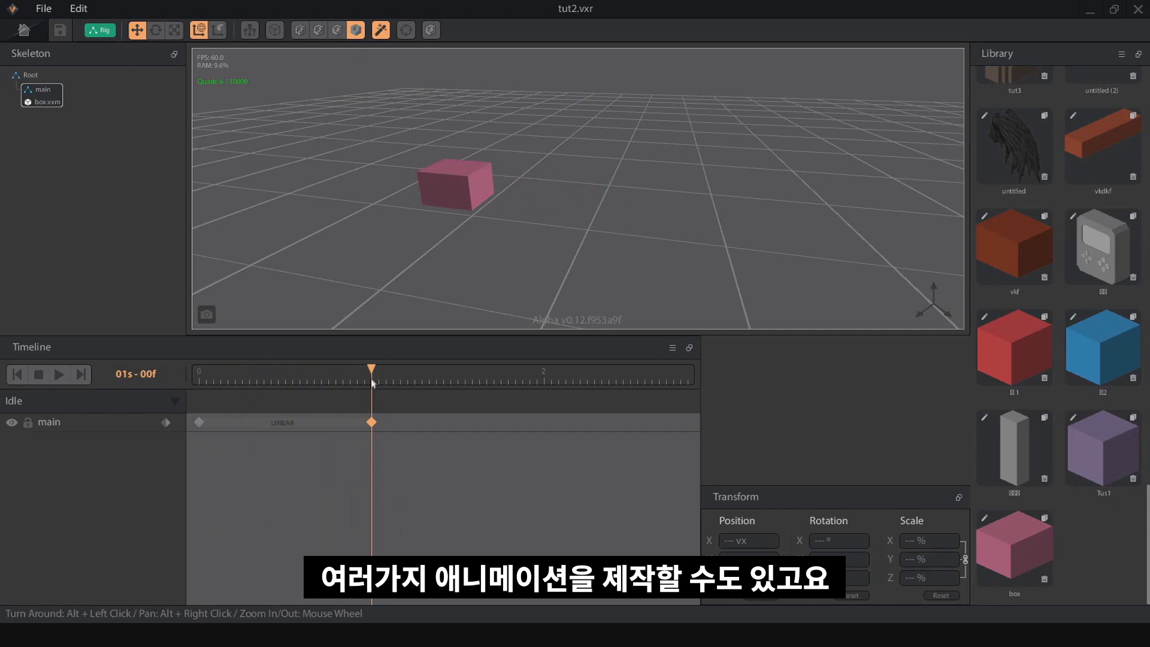
Rotate the box at 2 seconds to about 272° in X, 91° in Y and 89° in Z to keyframe its rotation
left_click(157, 30)
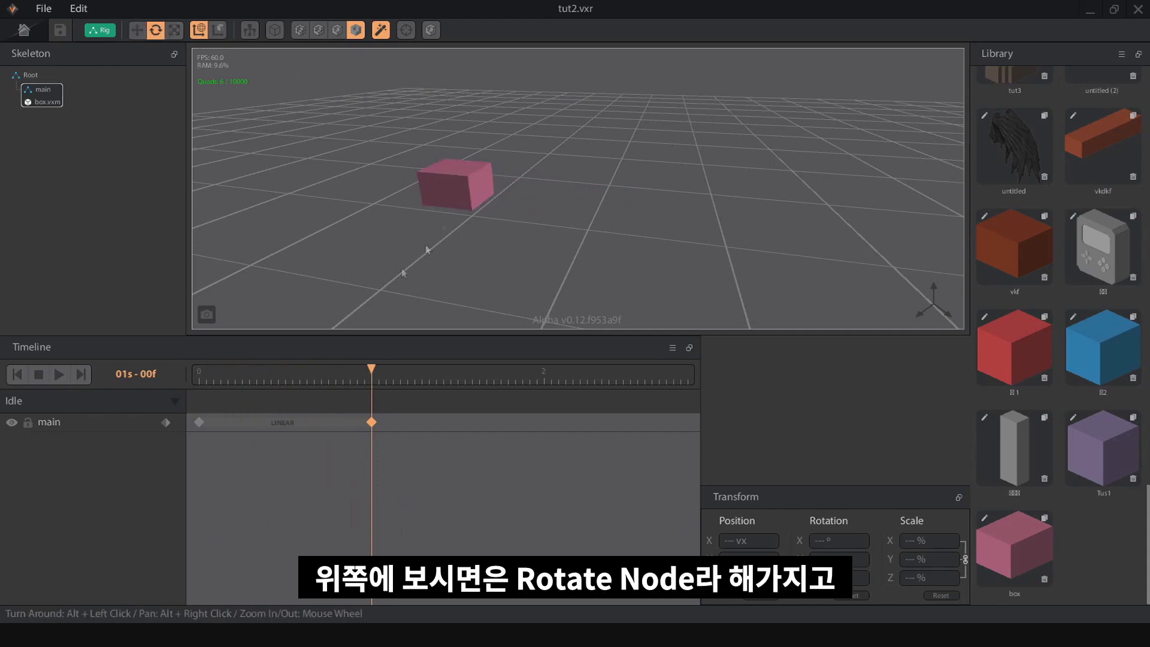
left_click_drag(533, 383, 543, 378)
left_click(459, 170)
left_click_drag(461, 199, 342, 199)
left_click(437, 162)
left_click(433, 185)
left_click_drag(433, 184, 439, 228)
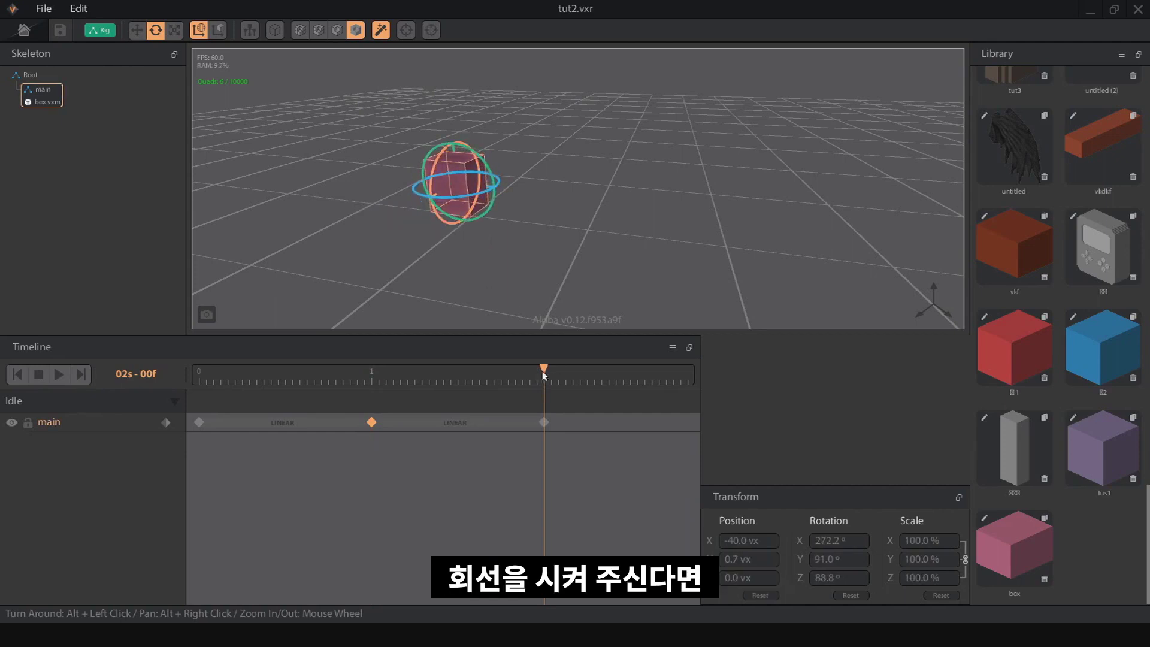
Play the Idle animation to check the box's rotation, stop it and go to the 1-second keyframe
left_click(64, 375)
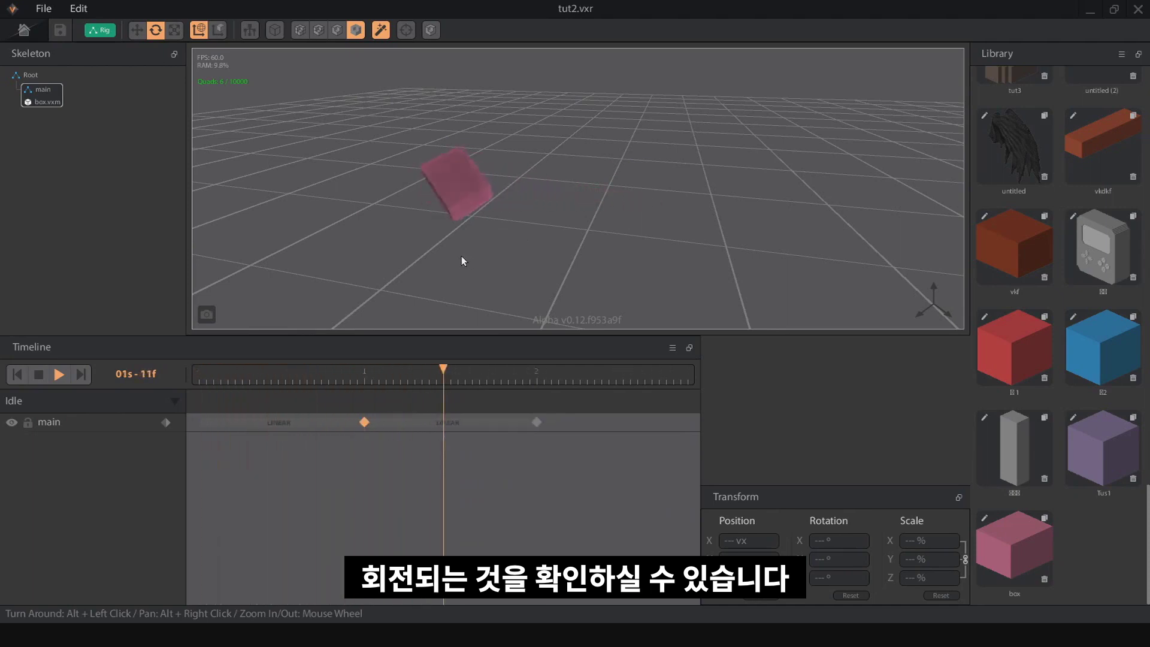
left_click(39, 375)
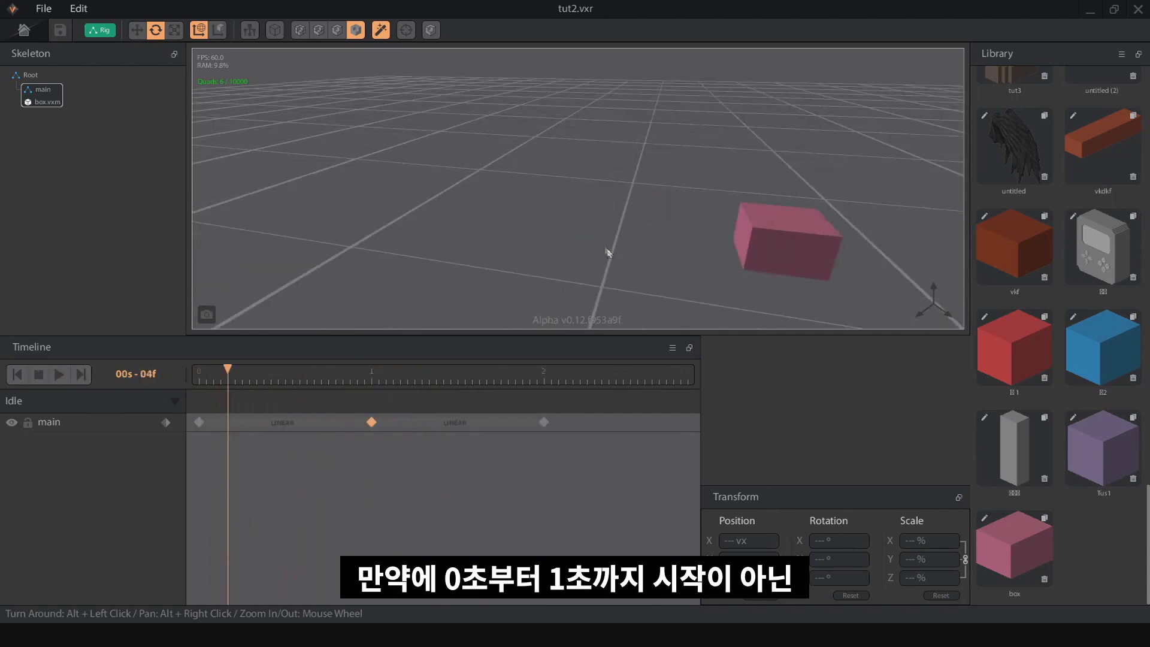
left_click_drag(227, 370, 370, 384)
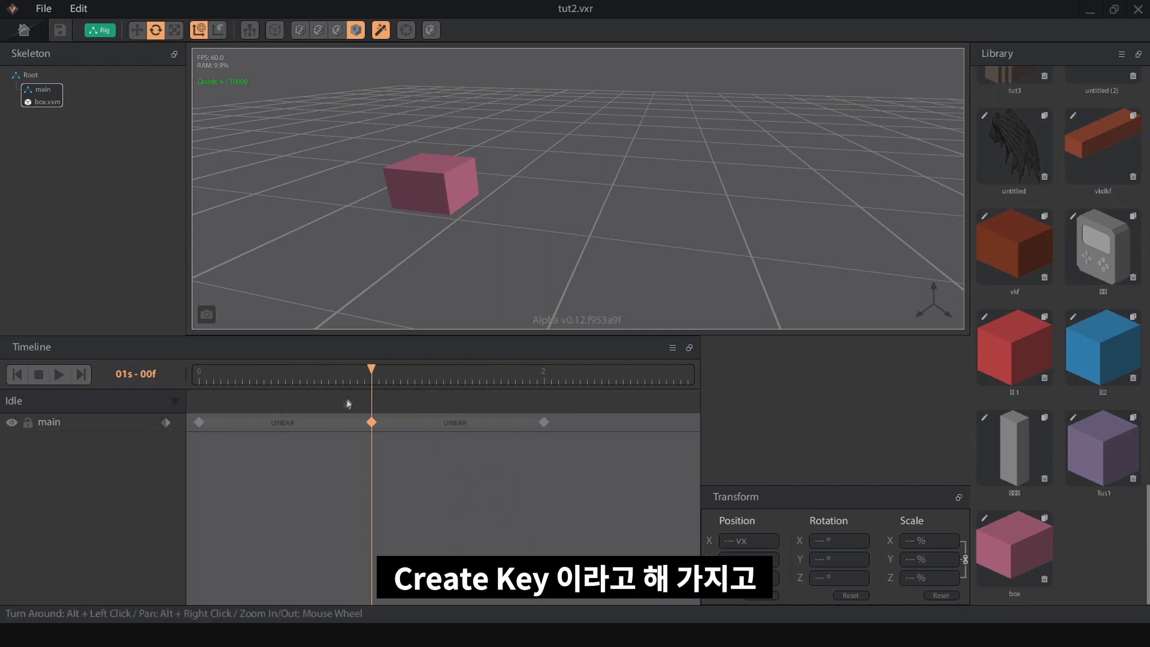
Create a holding keyframe for the main node at 02s-13f and move the box along its red axis at 02s-20f
left_click_drag(374, 373, 601, 370)
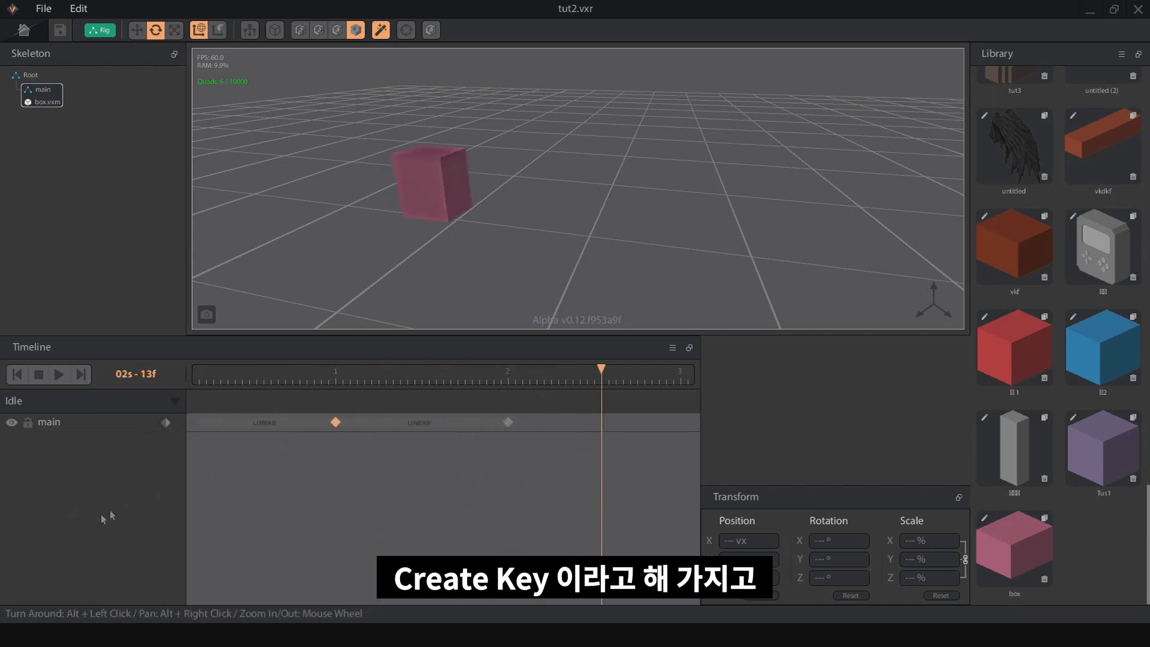
left_click(166, 422)
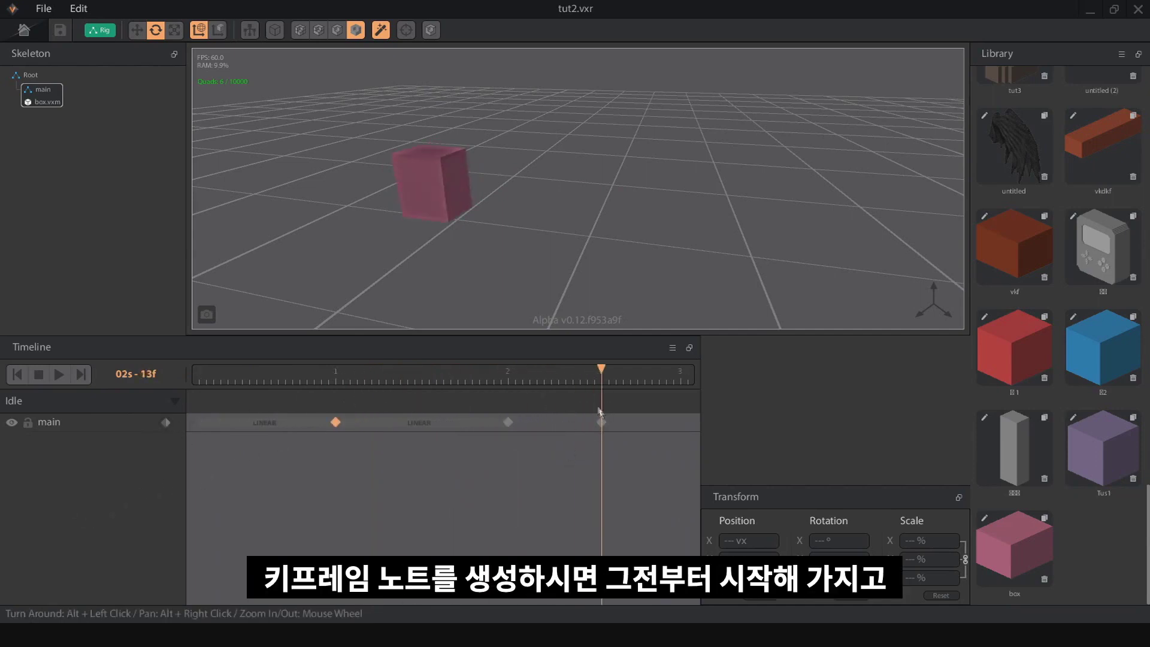
left_click_drag(605, 386, 719, 365)
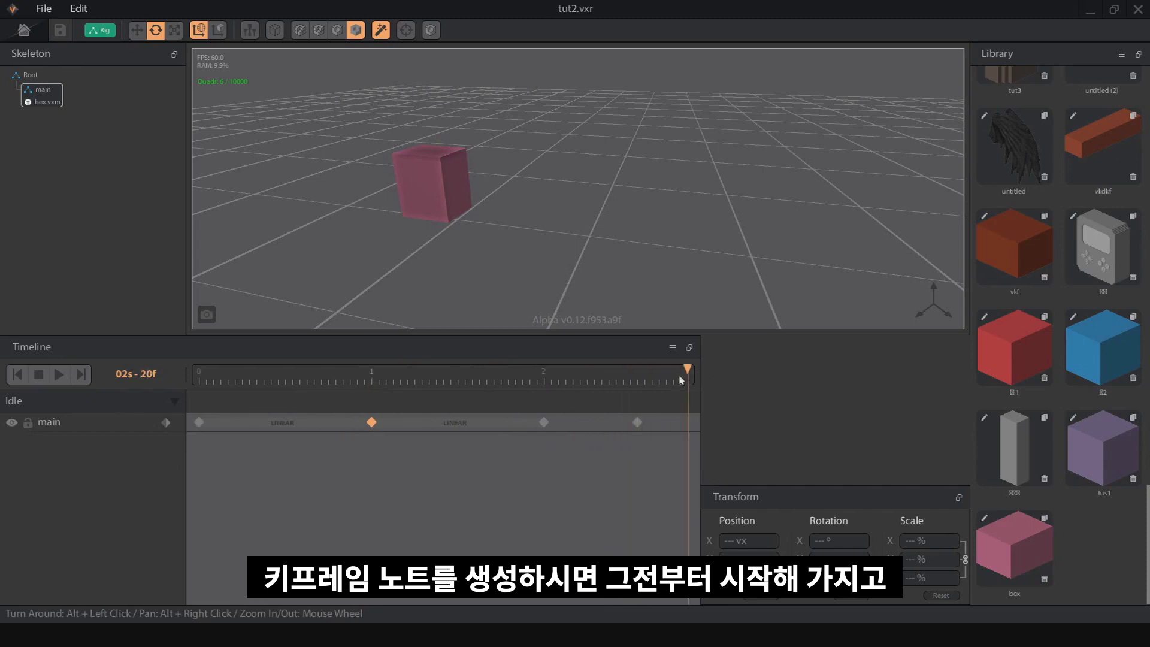
left_click(137, 30)
left_click(440, 190)
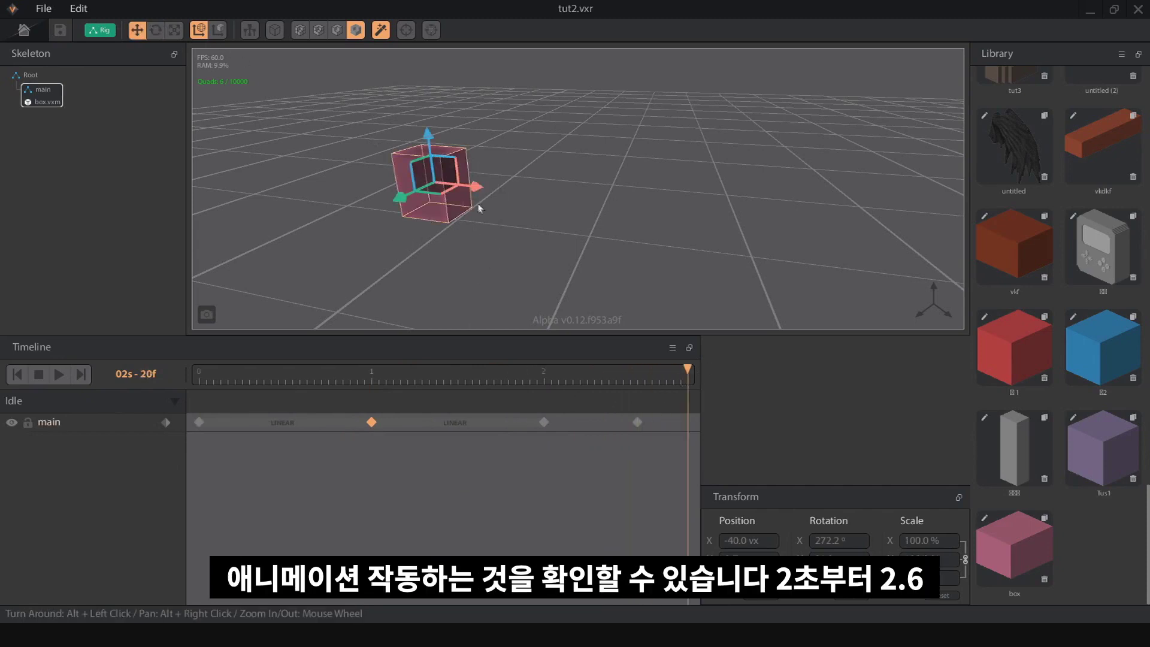
left_click_drag(472, 189, 620, 202)
left_click(751, 237)
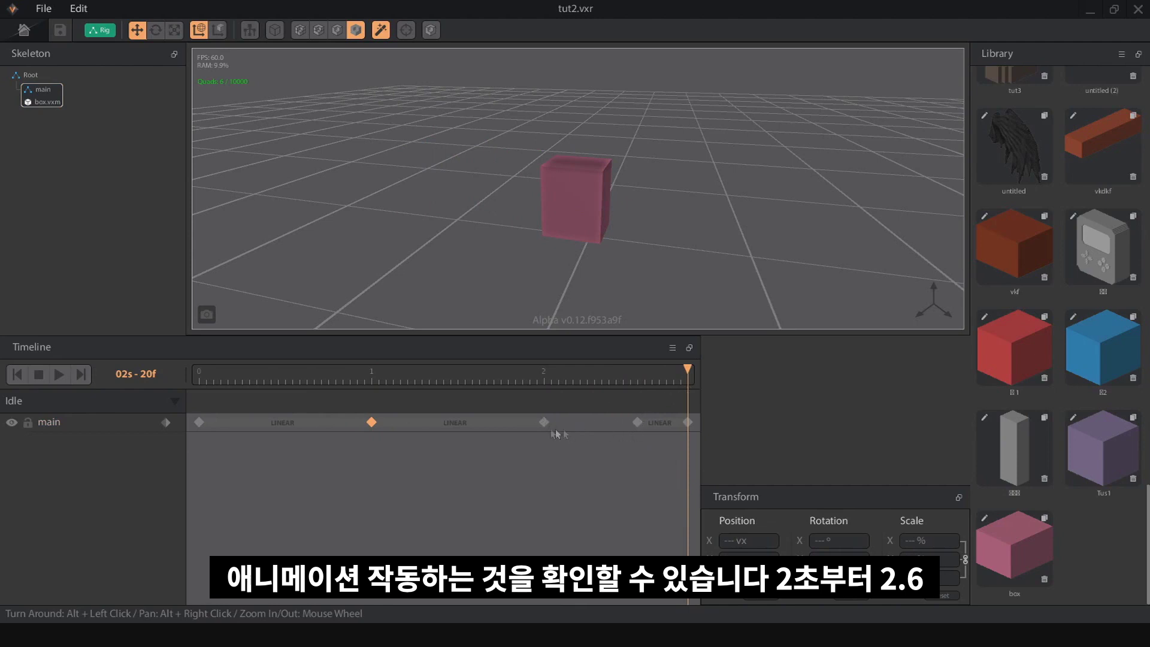
Create a keyframe for the main node at 00s-12f to hold the starting pose until that frame
left_click_drag(677, 388, 285, 377)
left_click(165, 423)
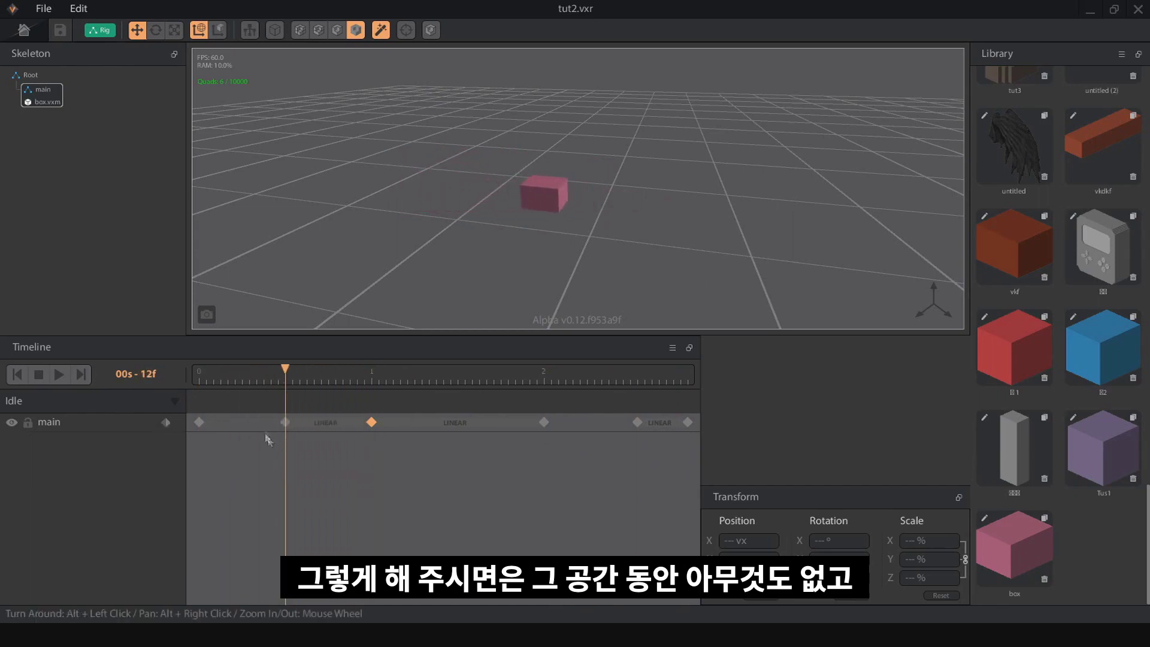
mouse_move(285, 377)
left_mouse_down()
mouse_move(171, 369)
mouse_move(285, 365)
left_mouse_up()
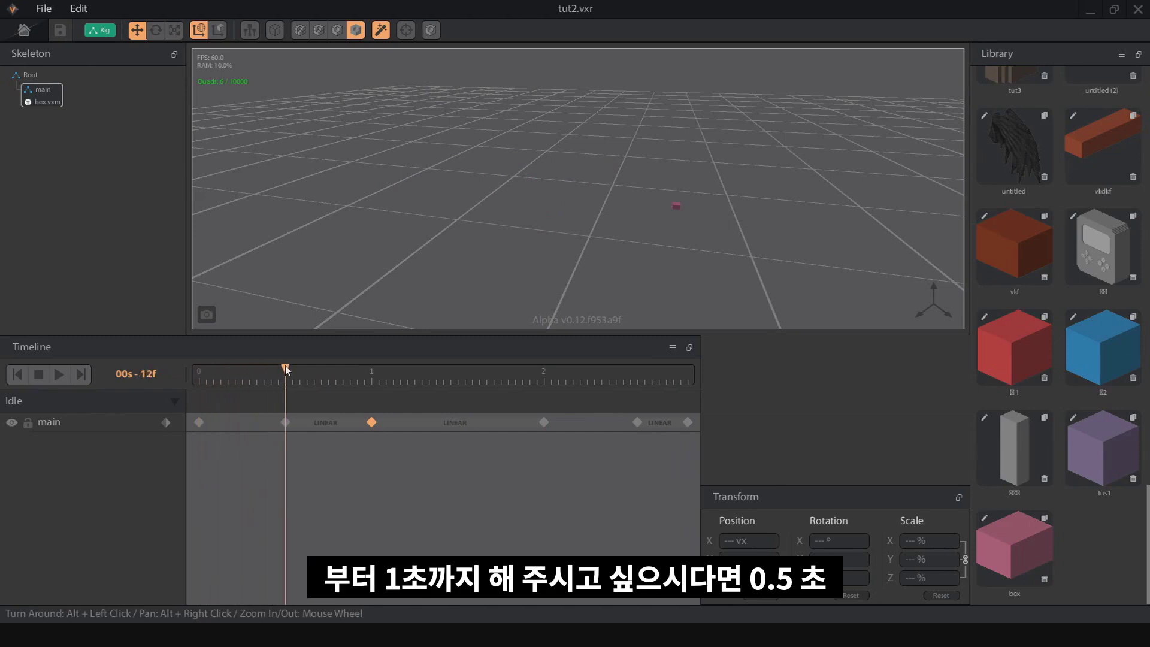
Compare the main node's keyframes at 00s-00f and 00s-12f, and scrub through the Idle animation to 03s-01f
left_click(285, 422)
left_click_drag(286, 369, 149, 381)
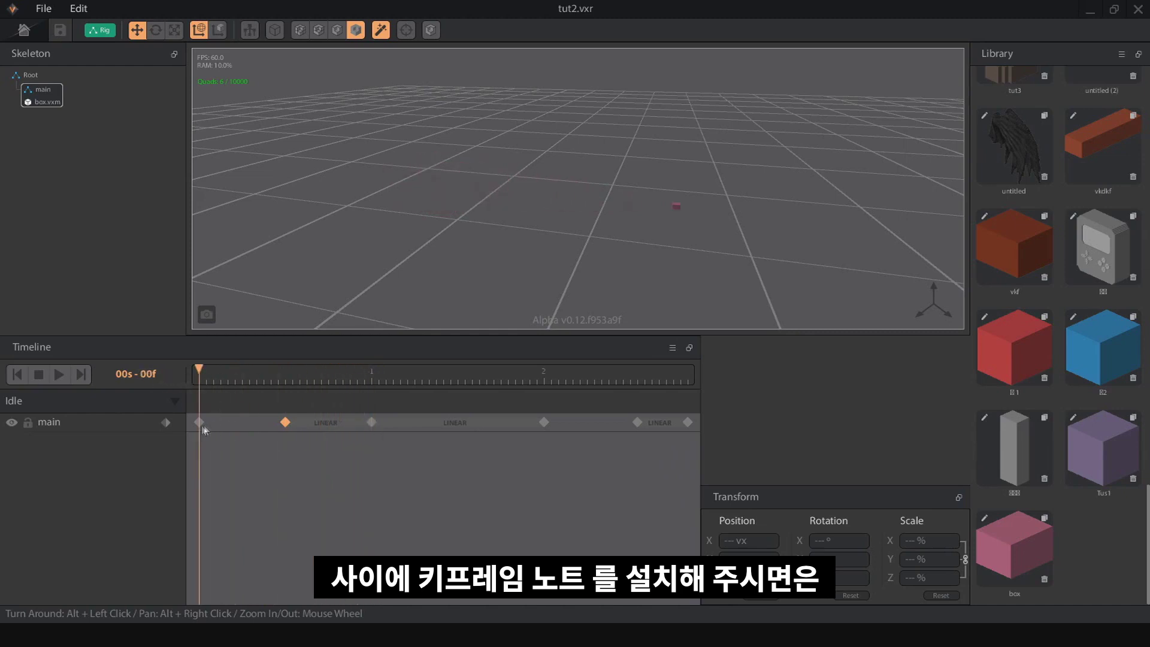
key("Right")
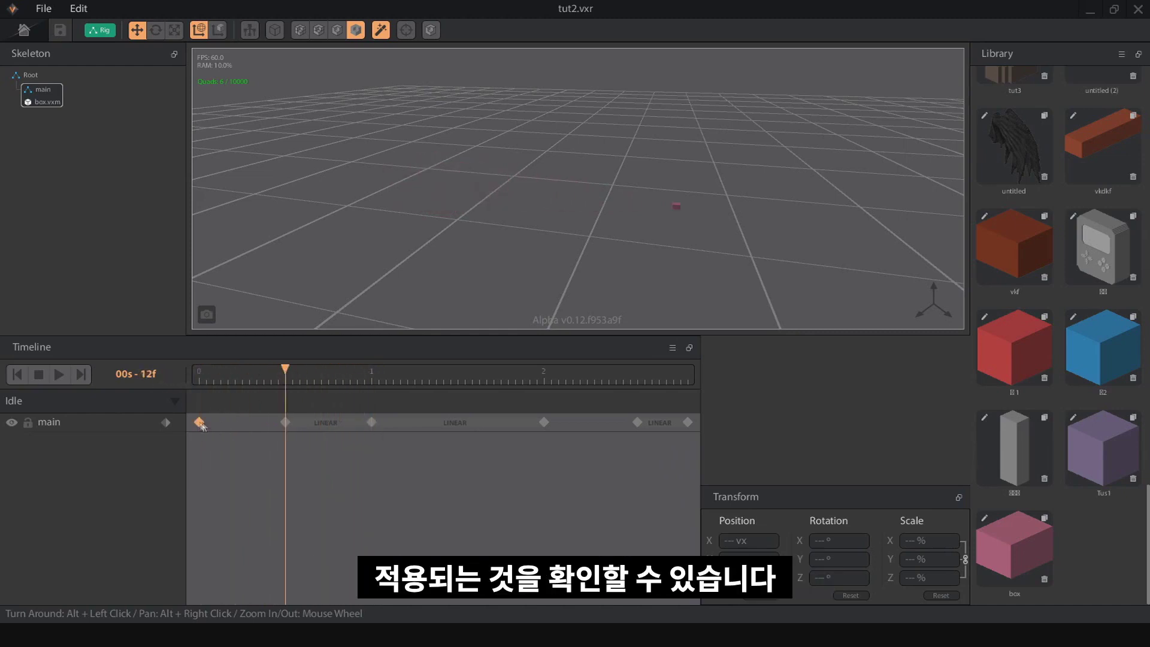
left_click(199, 422)
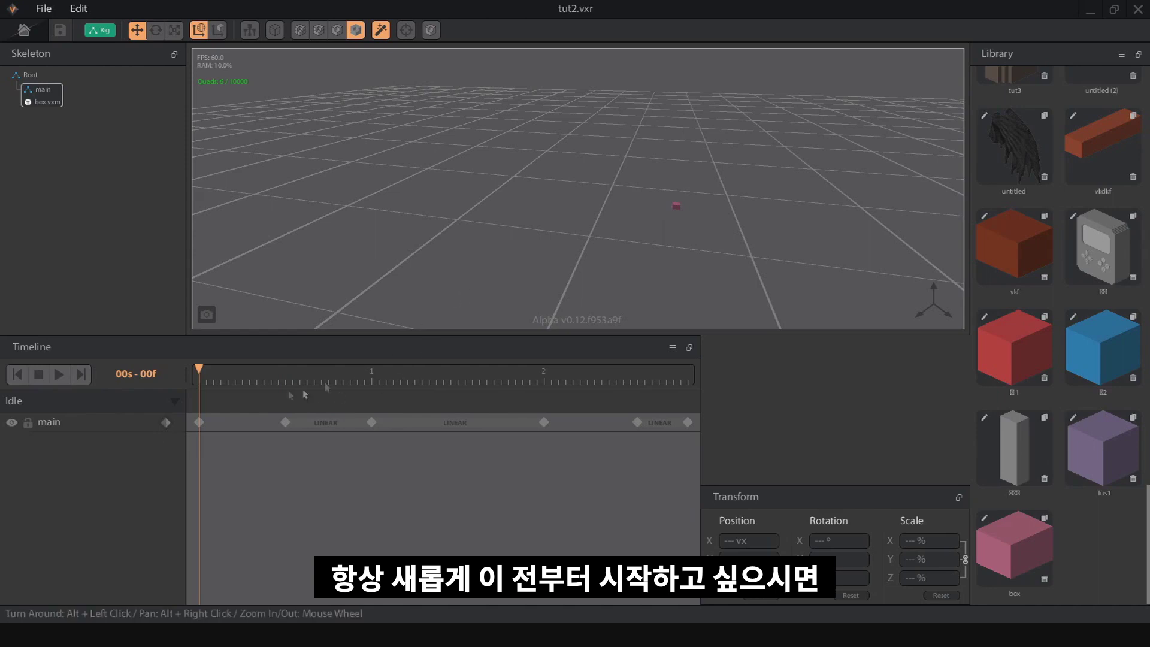
left_click_drag(194, 369, 467, 373)
scroll(578, 231, "down", 3)
scroll(572, 276, "up", 2)
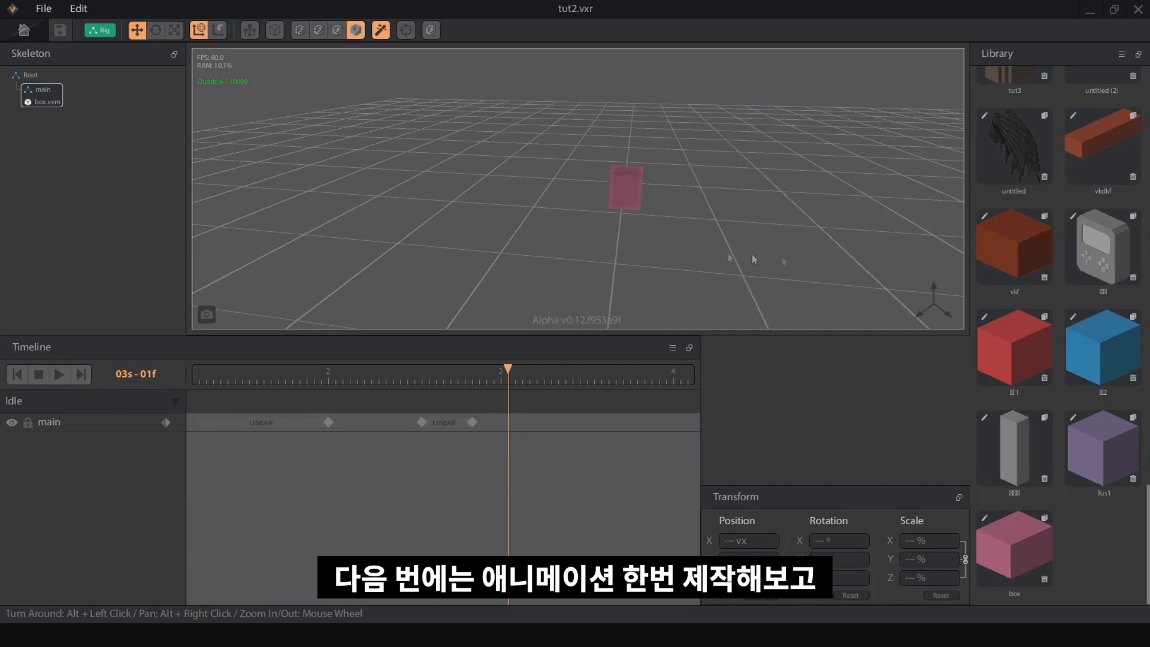
scroll(1034, 249, "up", 5)
scroll(828, 233, "up", 3)
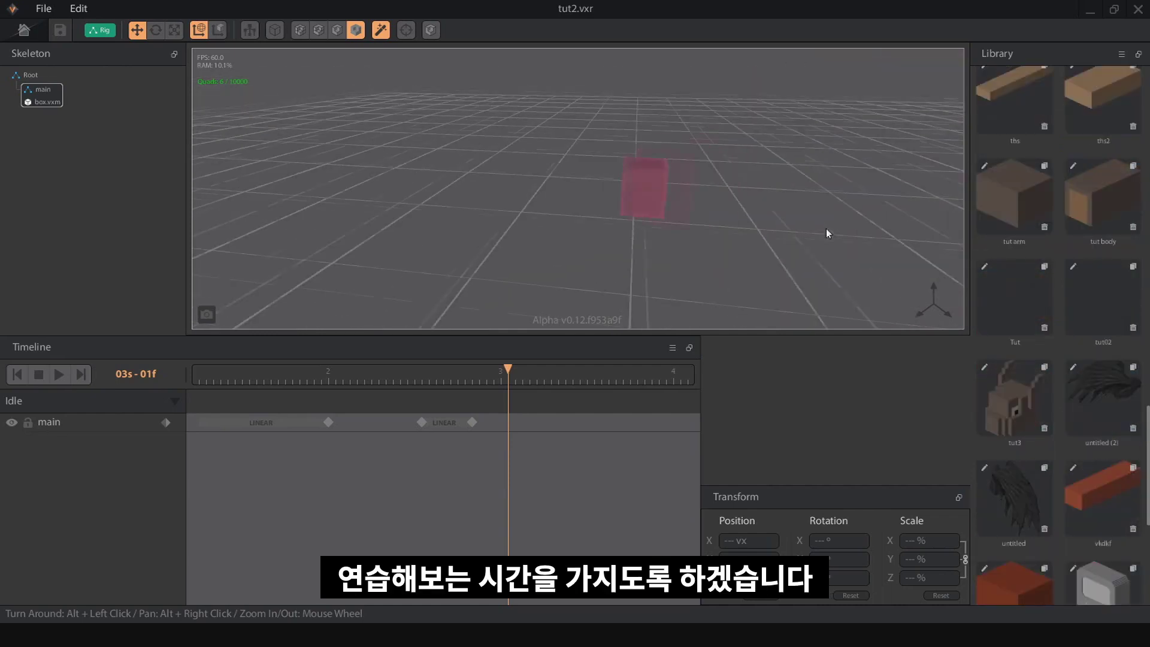